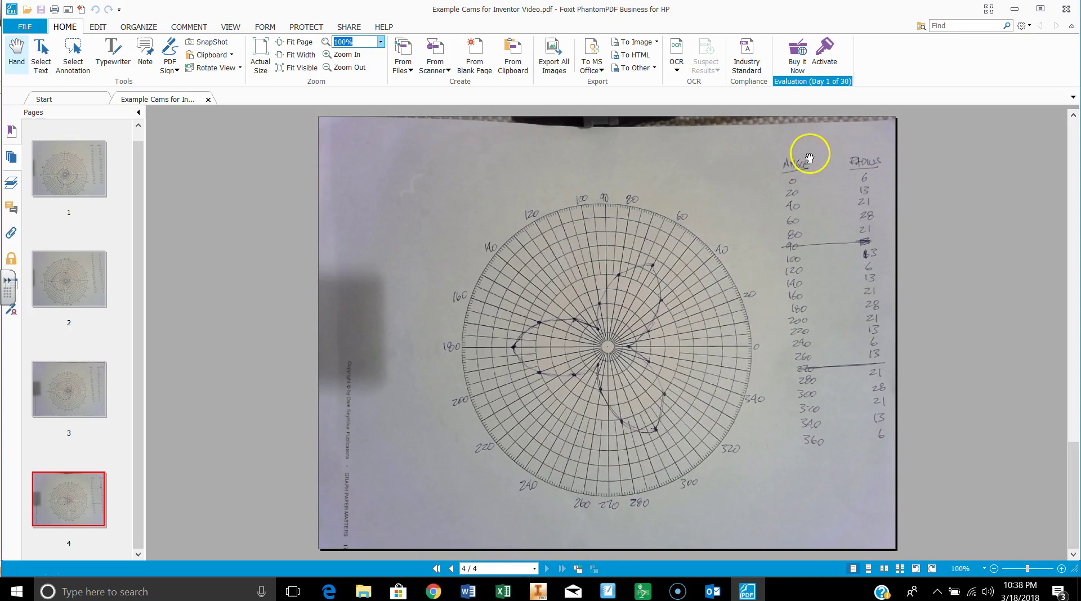
Switch to the Excel workbook and copy the Angle column A1:A20 into column D, starting at D1
click(501, 591)
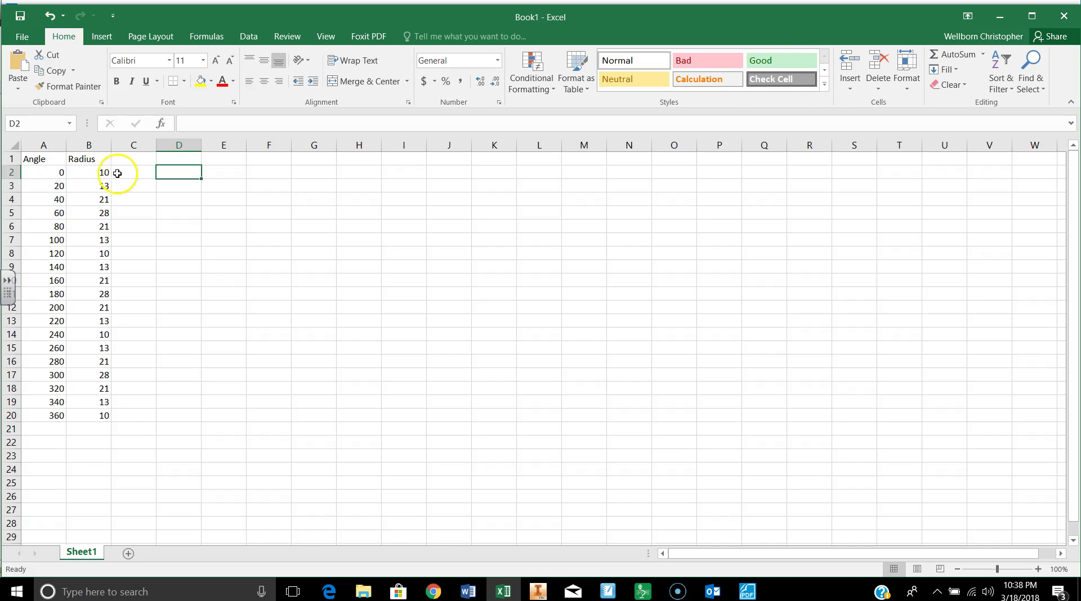
click(96, 174)
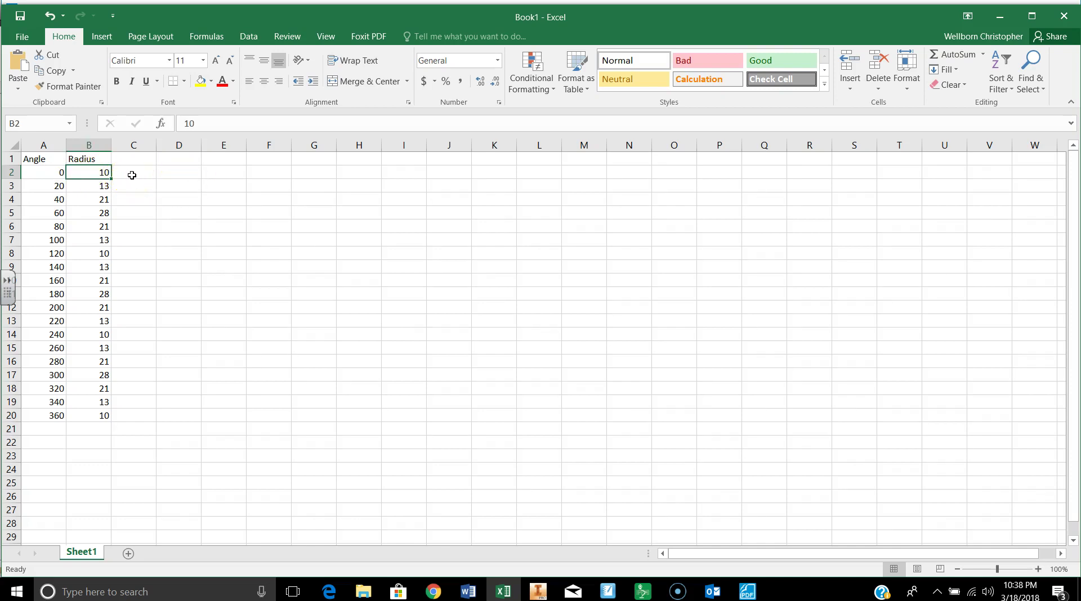
click(31, 161)
drag(31, 160, 44, 414)
key(ctrl+c)
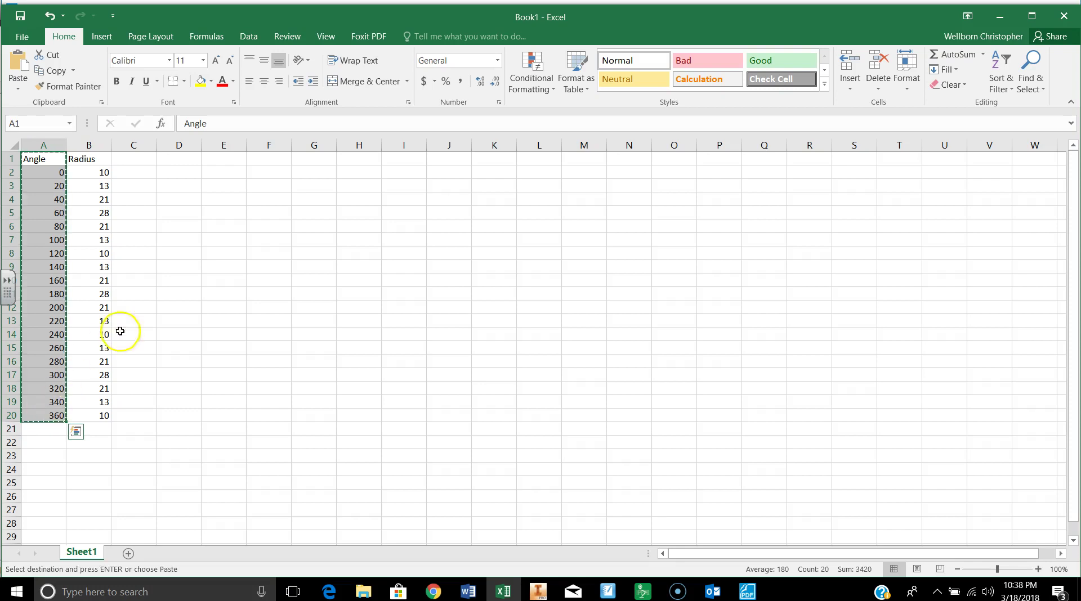
click(186, 160)
key(ctrl+v)
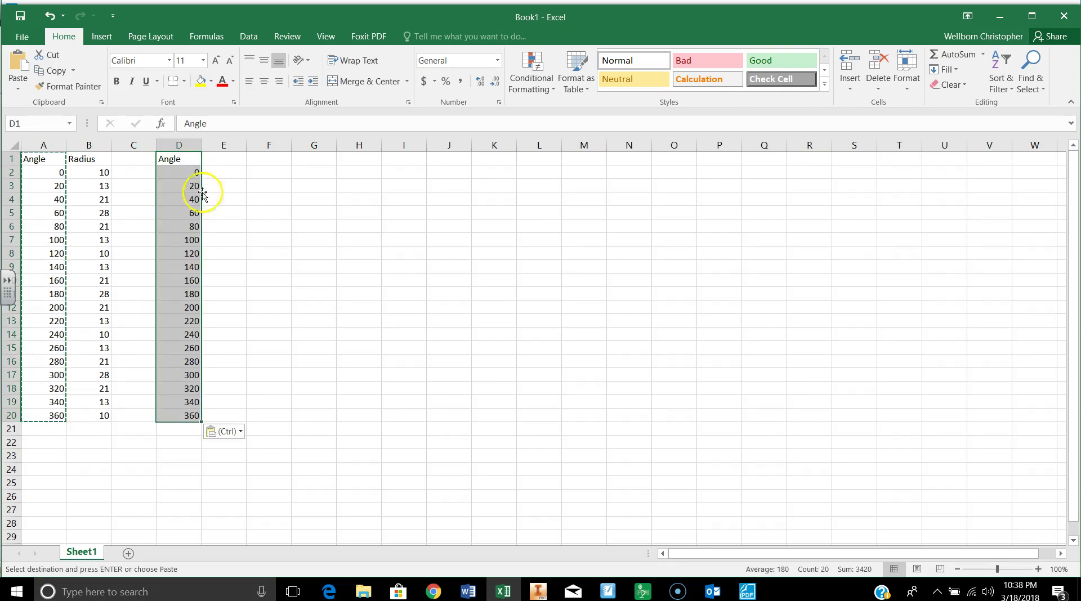
Enter the formula =B2/16 in E2 and fill it down to E20
click(232, 172)
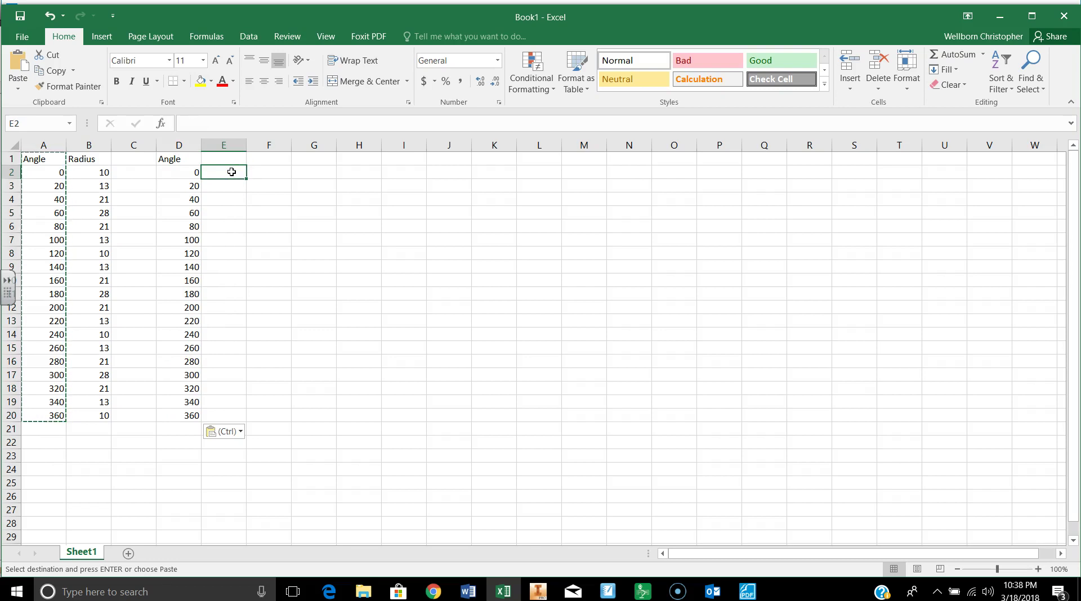
text(=)
click(95, 172)
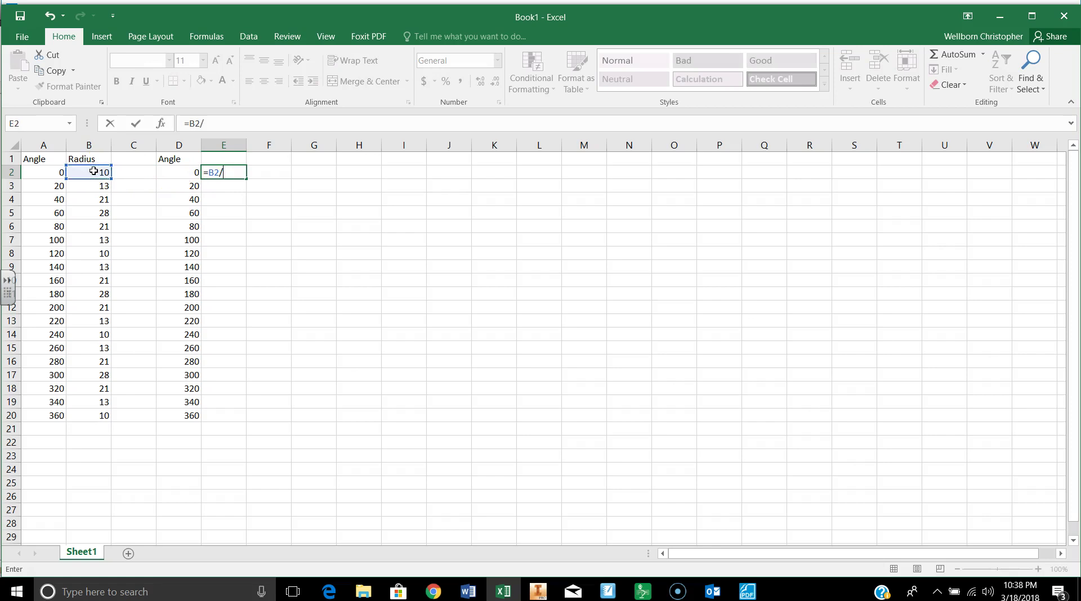
key(Return)
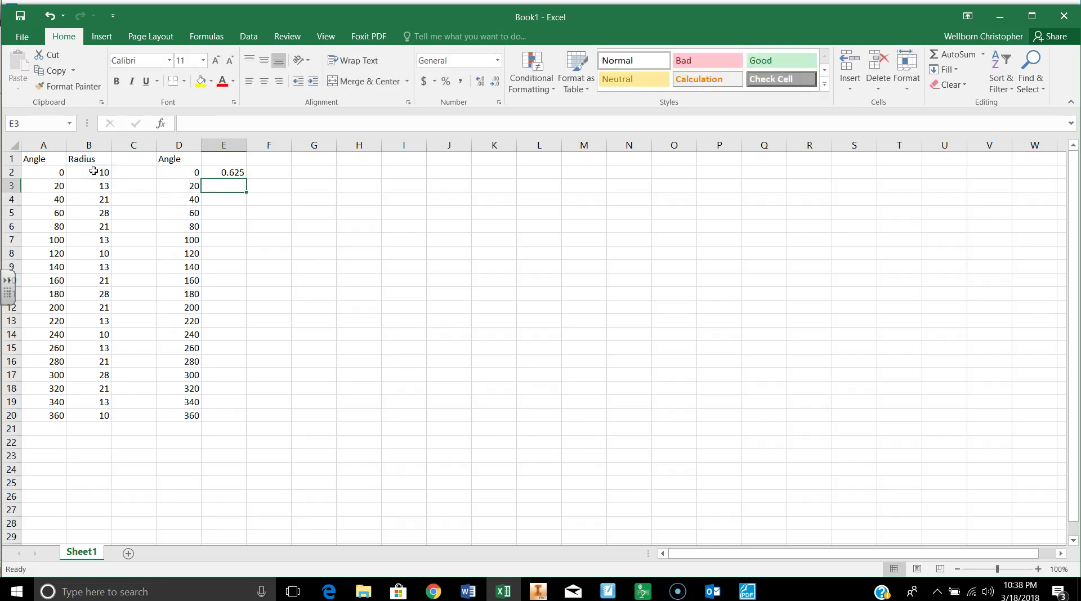
drag(233, 173, 232, 416)
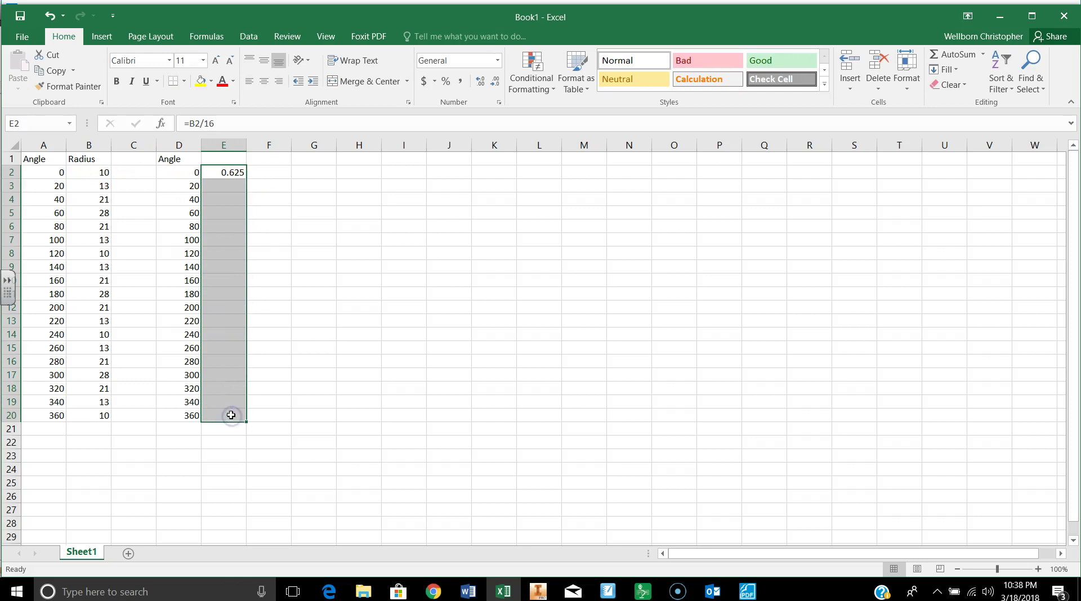
key(ctrl+d)
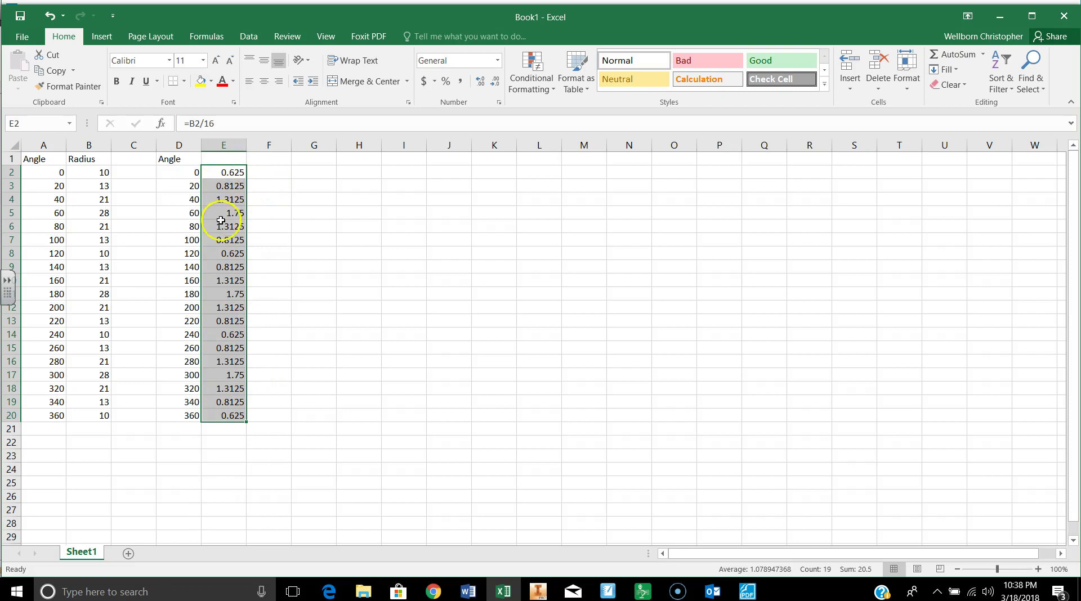
Format the converted radius values in E2:E20 as Number with four decimal places
right_click(222, 224)
click(269, 457)
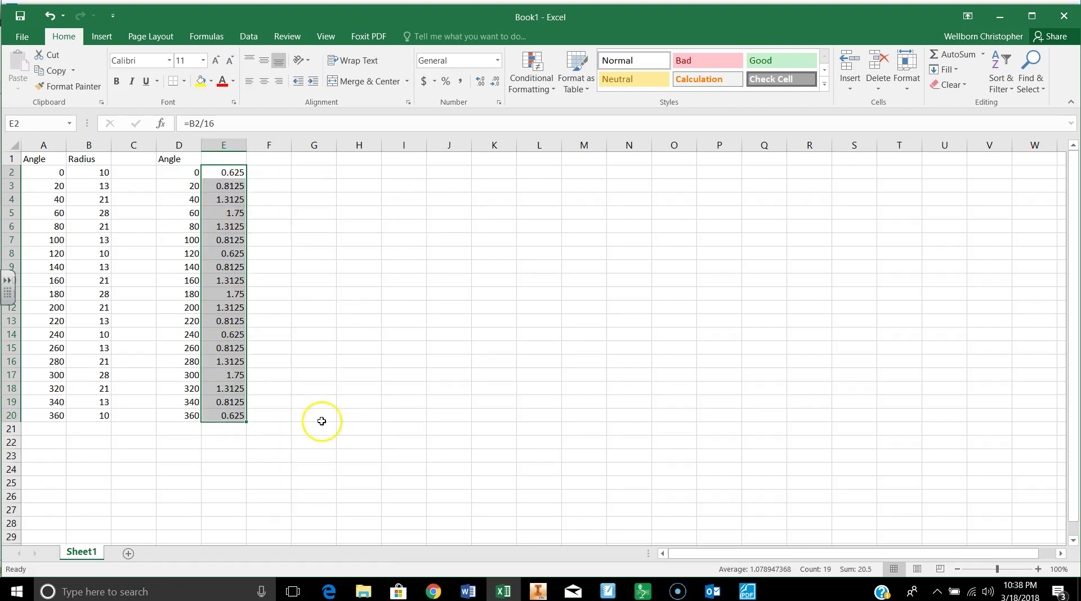
click(120, 310)
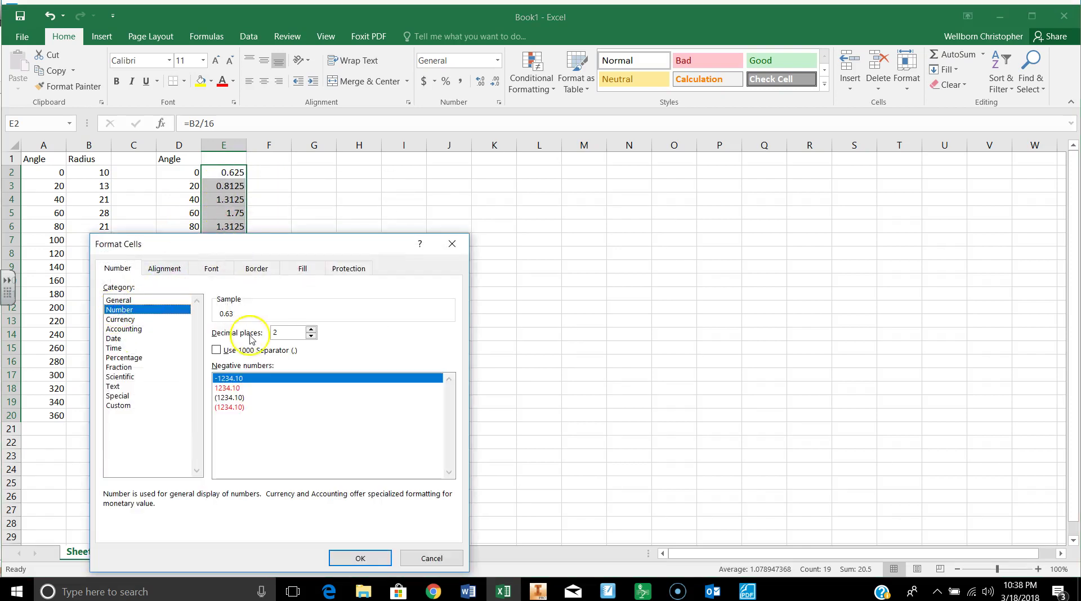
click(311, 329)
click(310, 329)
click(373, 559)
Center the angle and converted radius values in D2:E20 horizontally
drag(176, 171, 222, 416)
click(263, 81)
click(302, 249)
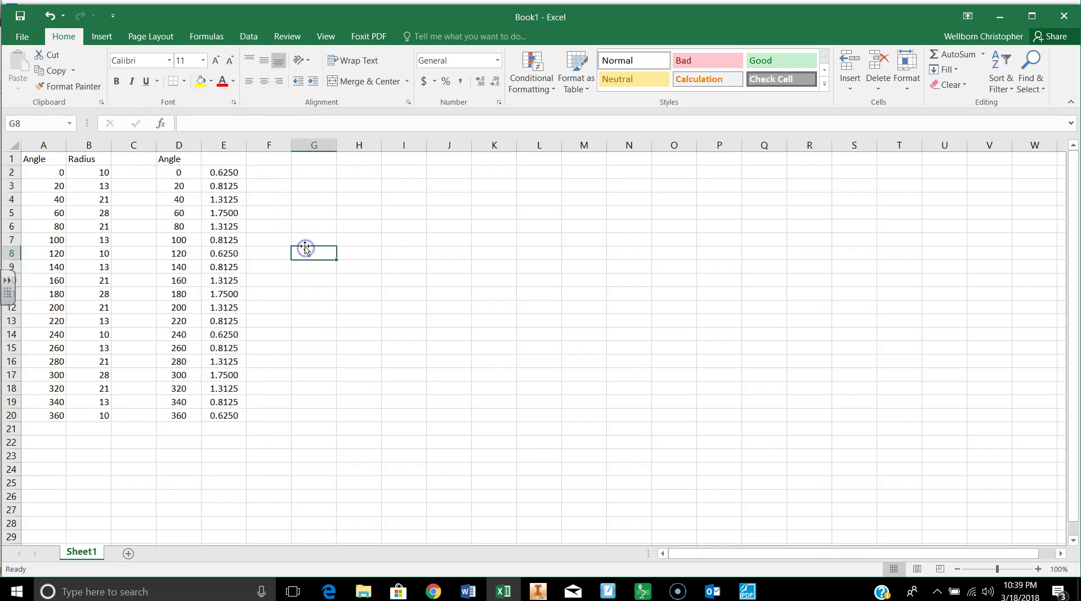
Enter the heading Radius in E1 above the converted values
click(219, 161)
text(Radius)
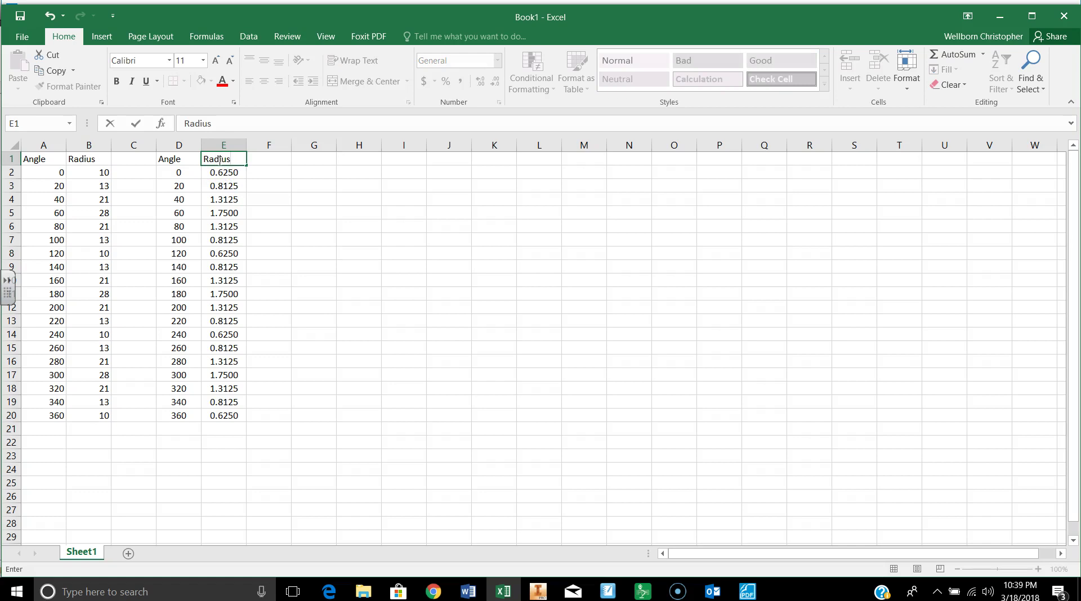
click(284, 211)
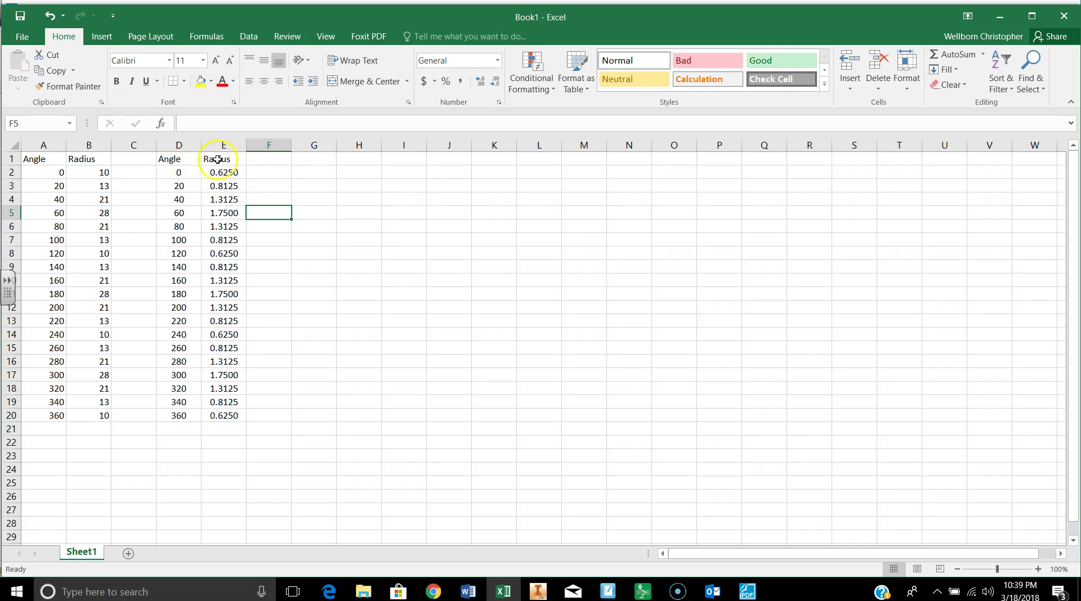
Enter the column headings x in G1 and y in H1
click(319, 159)
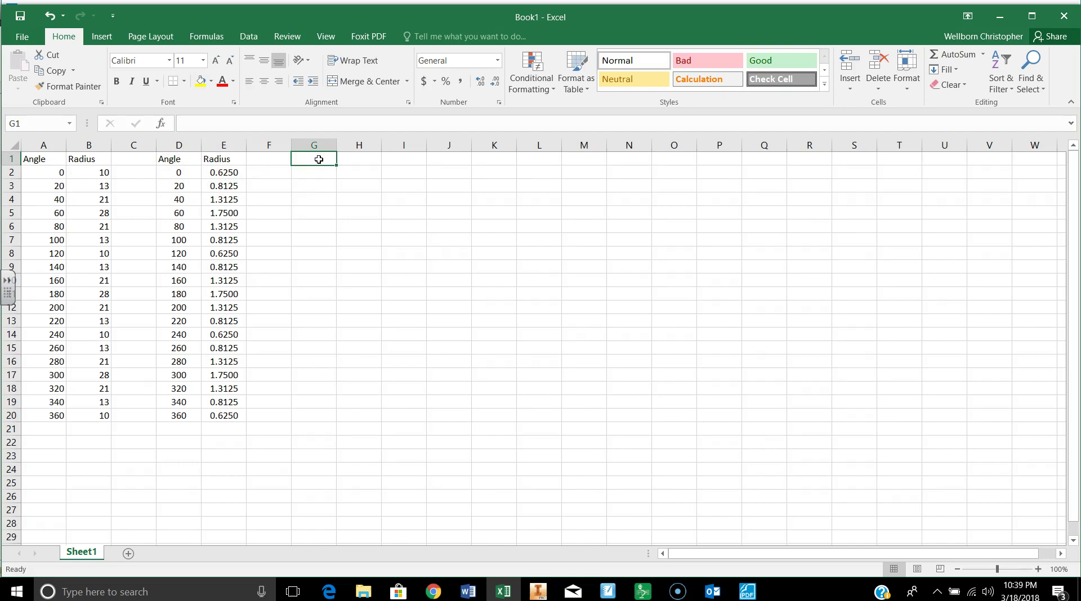
text(x)
key(Tab)
text(y)
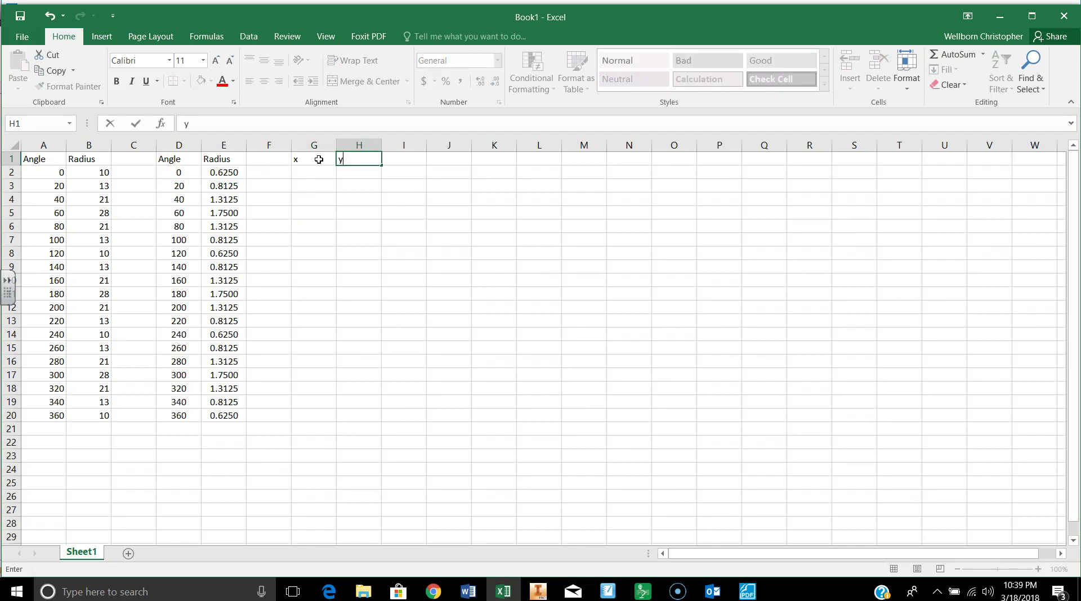
key(Return)
Enter the x-coordinate formula =E2*COS(RADIANS(D2)) in G2
click(302, 173)
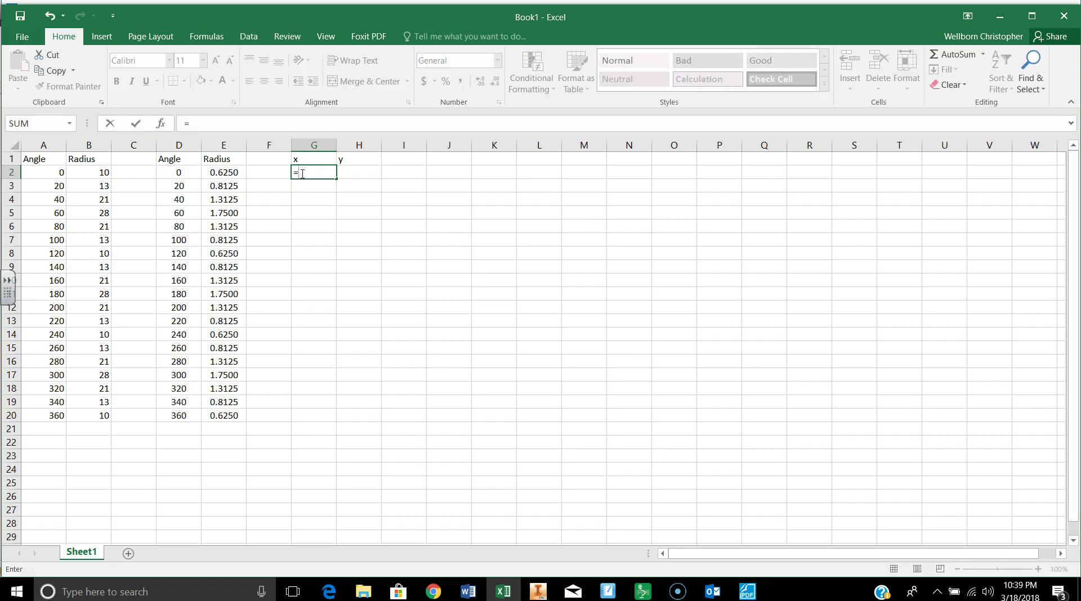
click(221, 172)
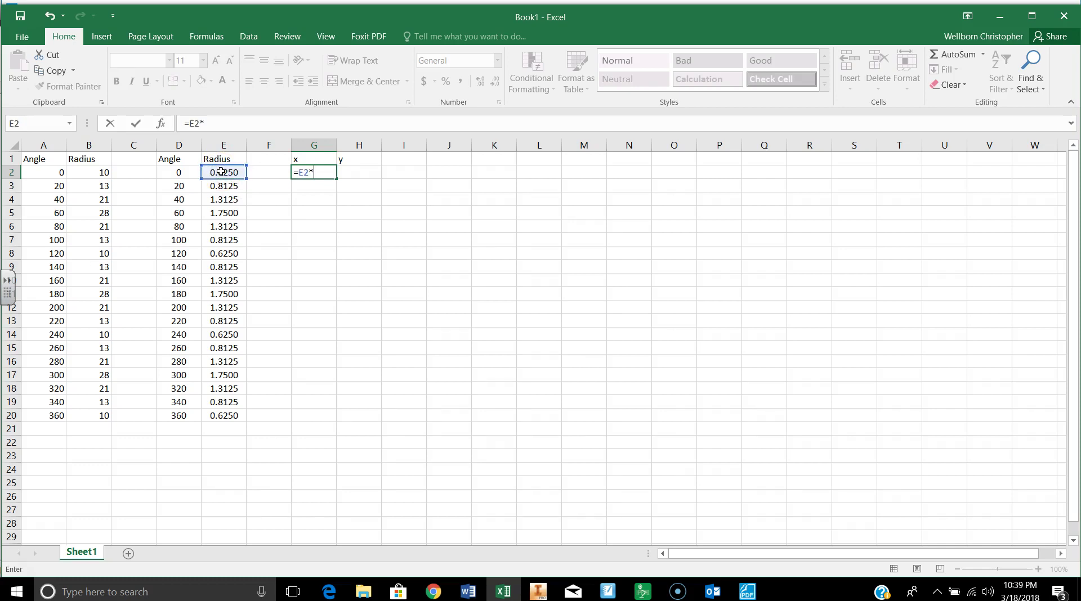
text(*cos)
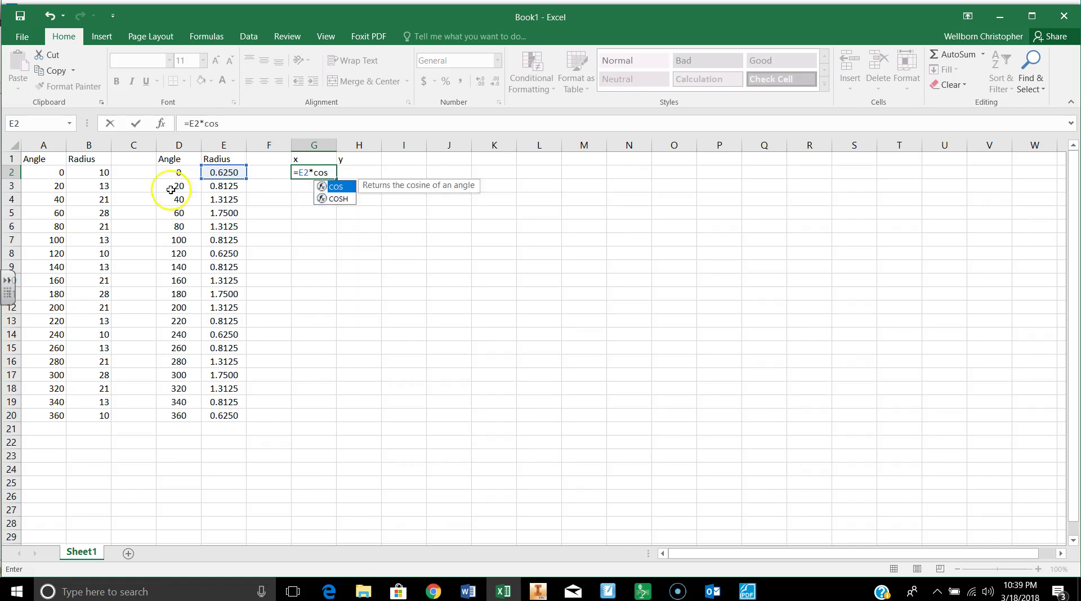
double_click(341, 188)
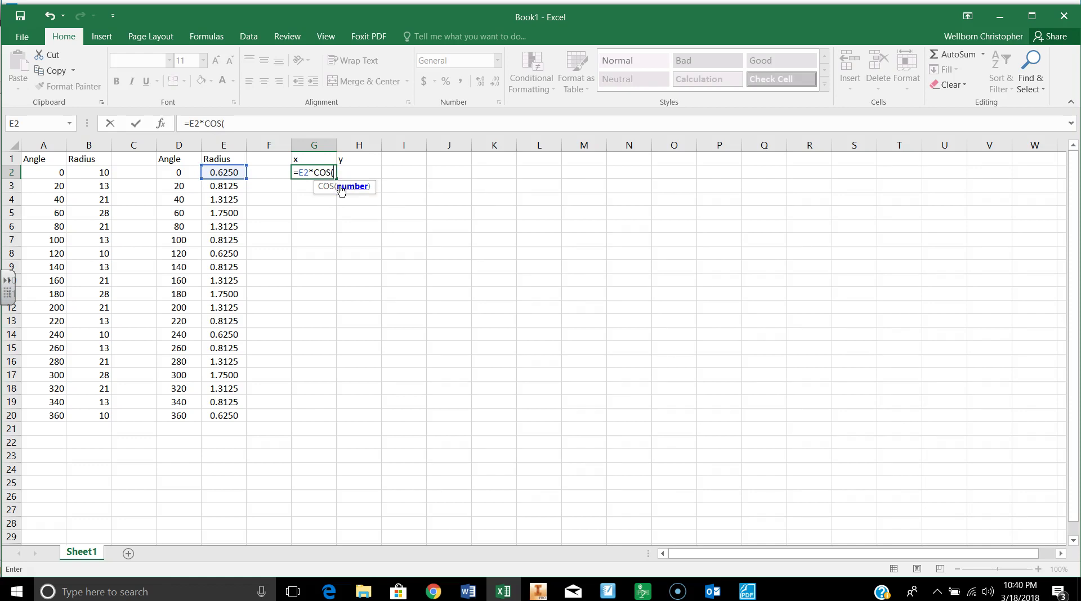
text(radians)
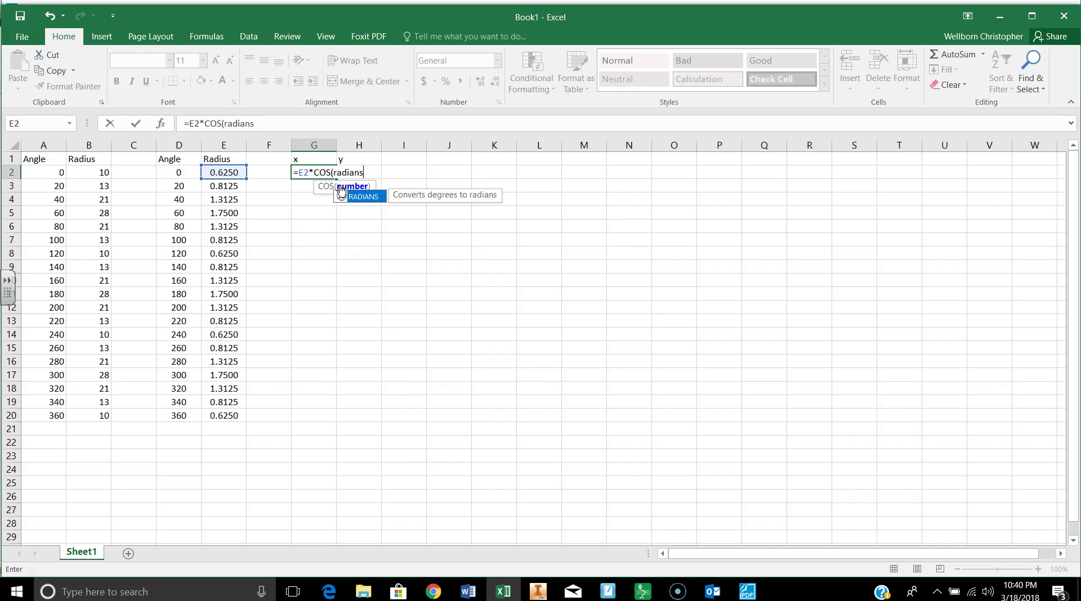
click(357, 198)
double_click(359, 200)
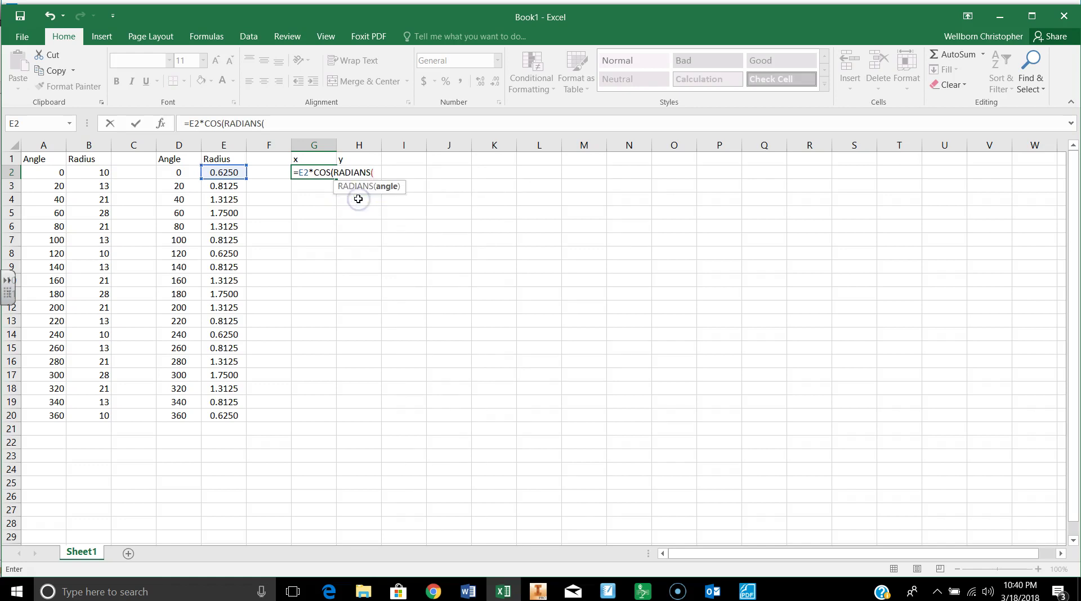
click(176, 172)
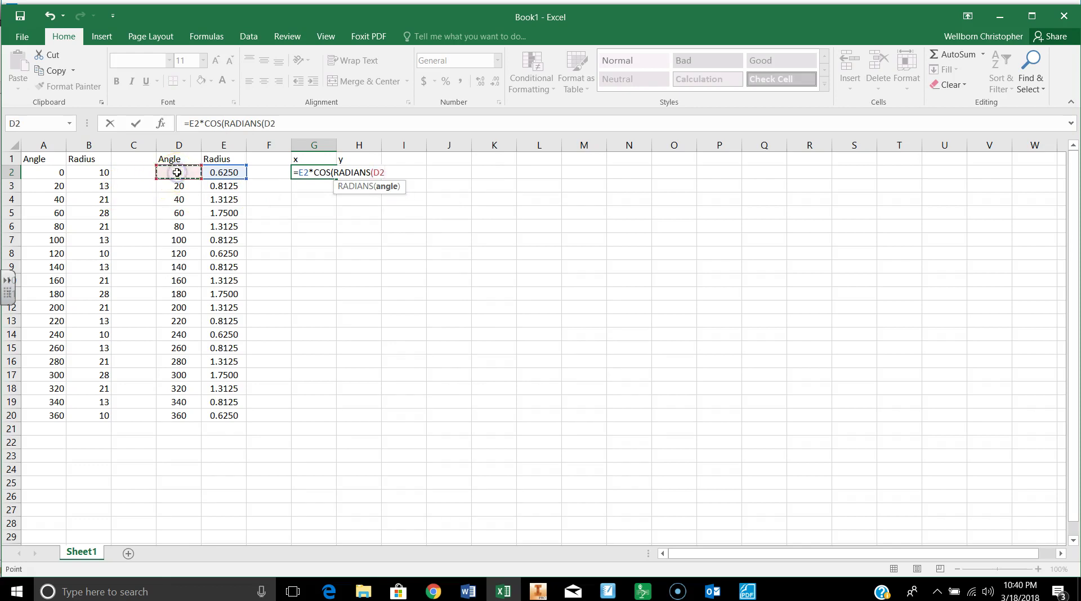
text())
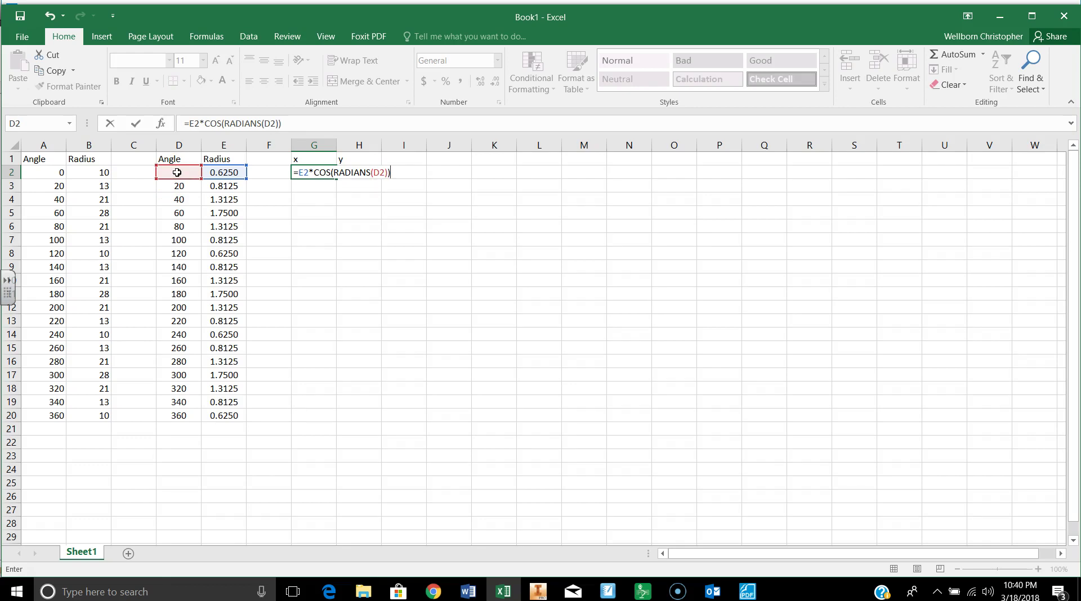
key(Return)
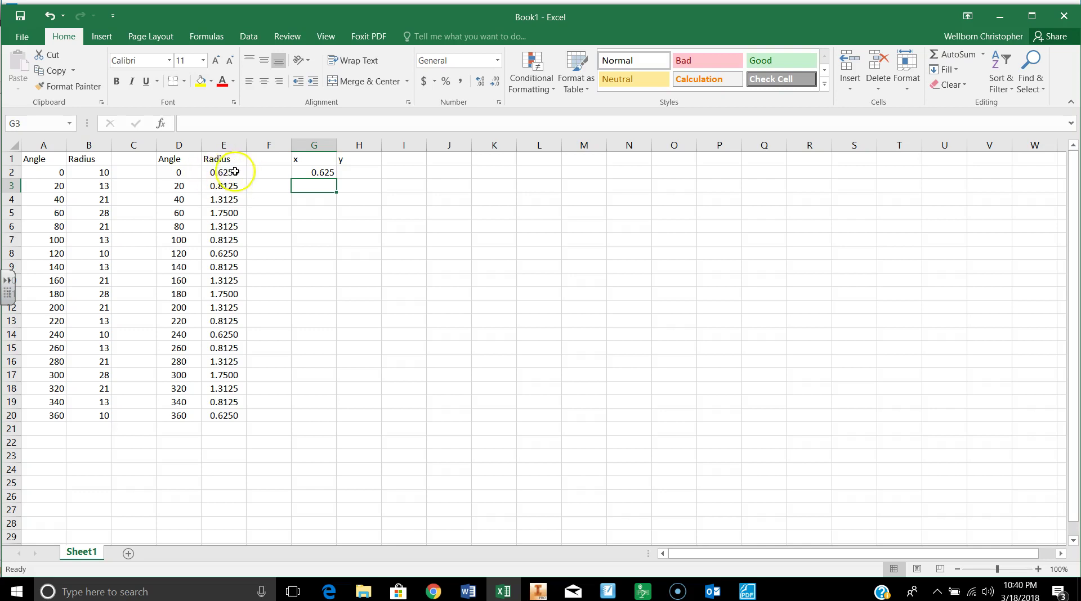
Fill the x-coordinate formula from G2 down to G20
click(320, 174)
drag(320, 174, 301, 413)
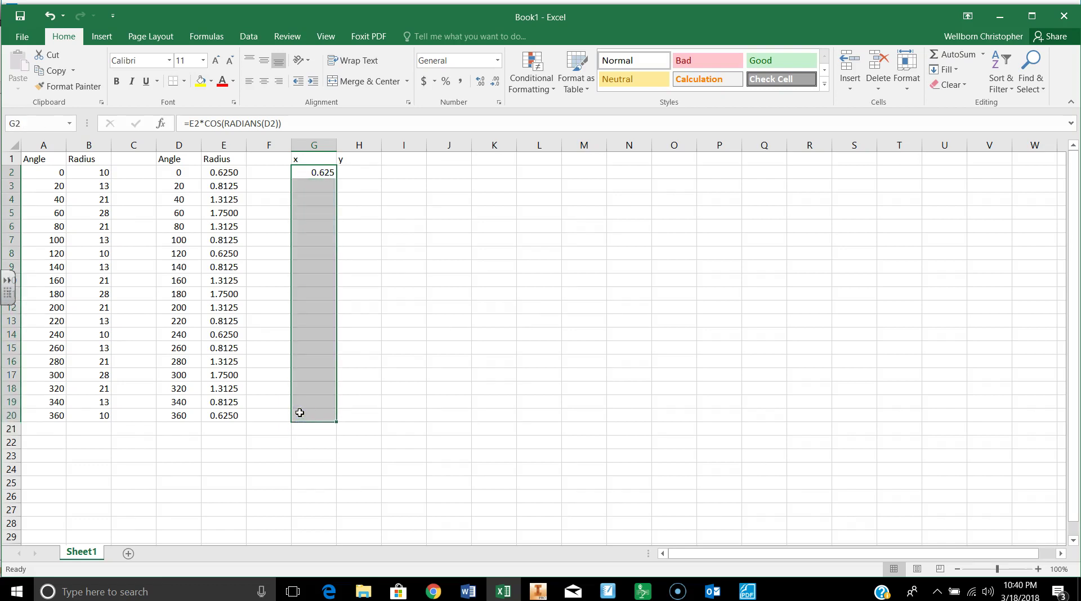
key(ctrl+d)
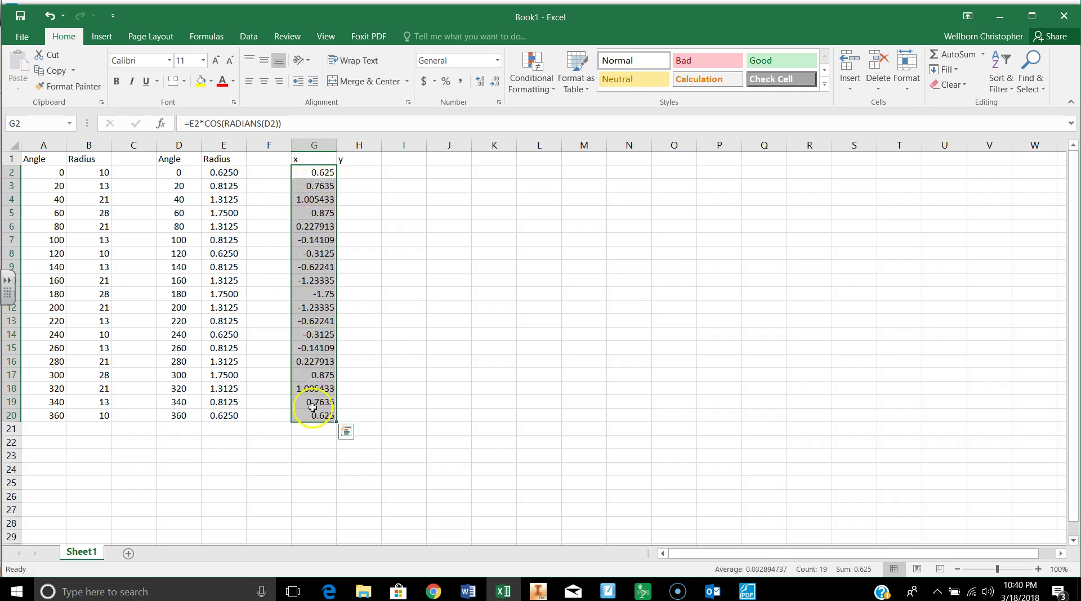
Enter the y-coordinate formula =E2*SIN(RADIANS(D2)) in H2 and fill it down to H20
click(361, 172)
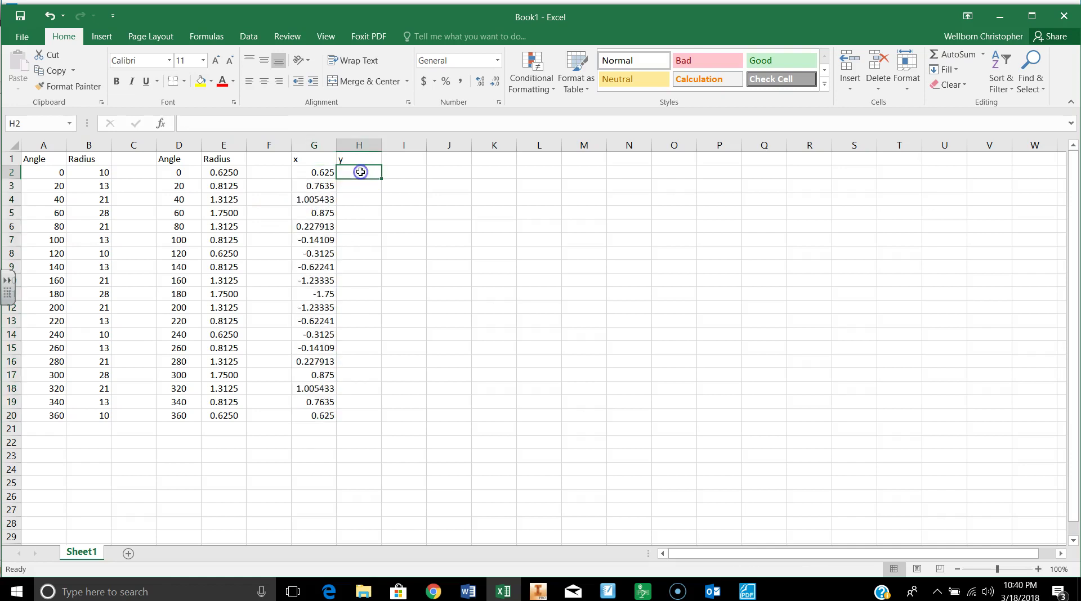
text(=)
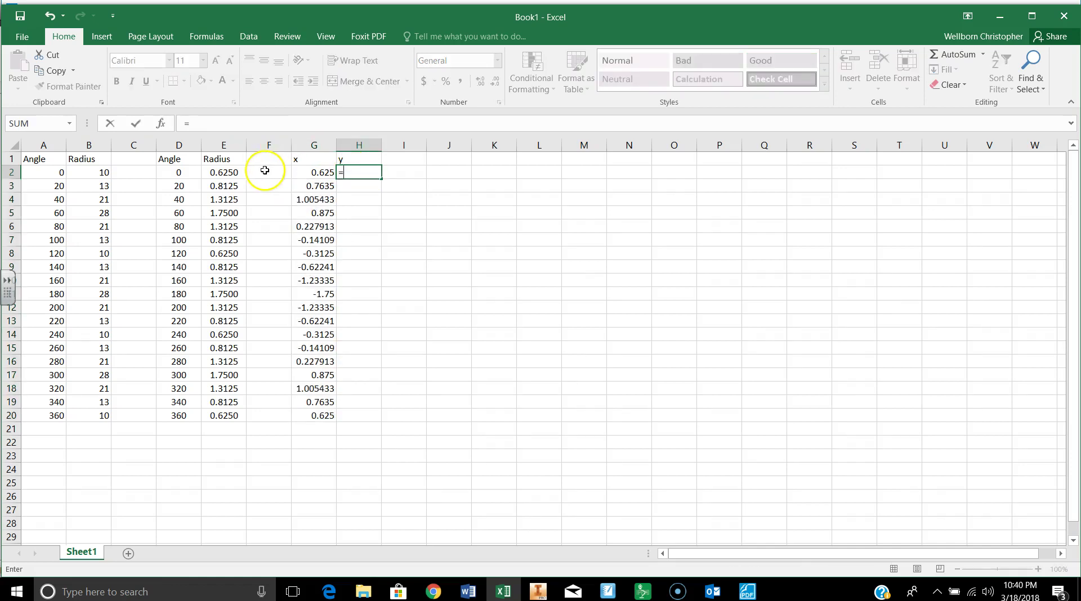
click(224, 172)
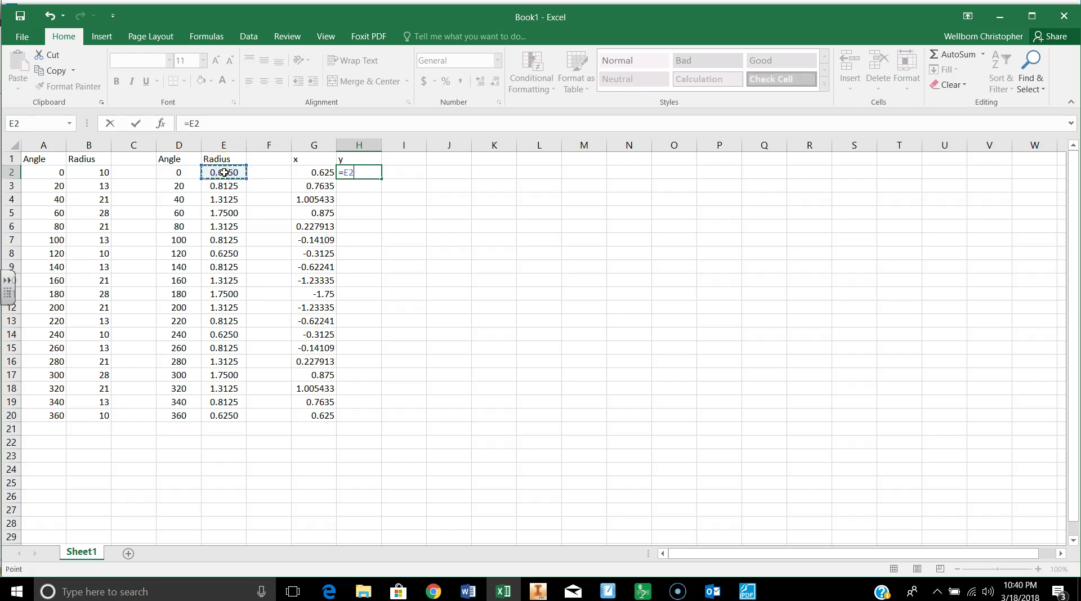
text(*sin)
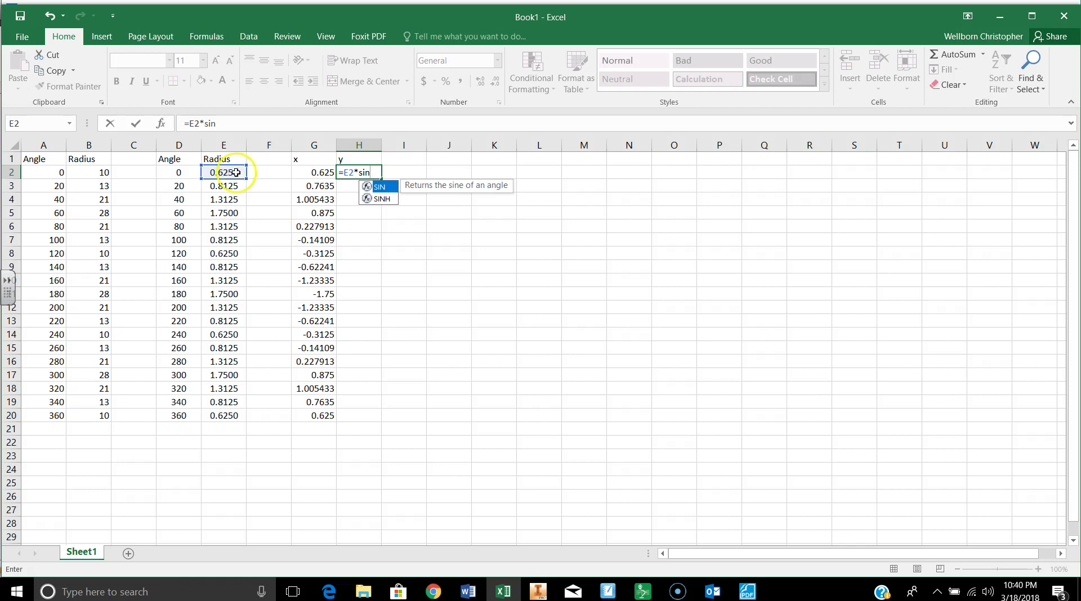
click(380, 188)
double_click(380, 188)
text(radians()
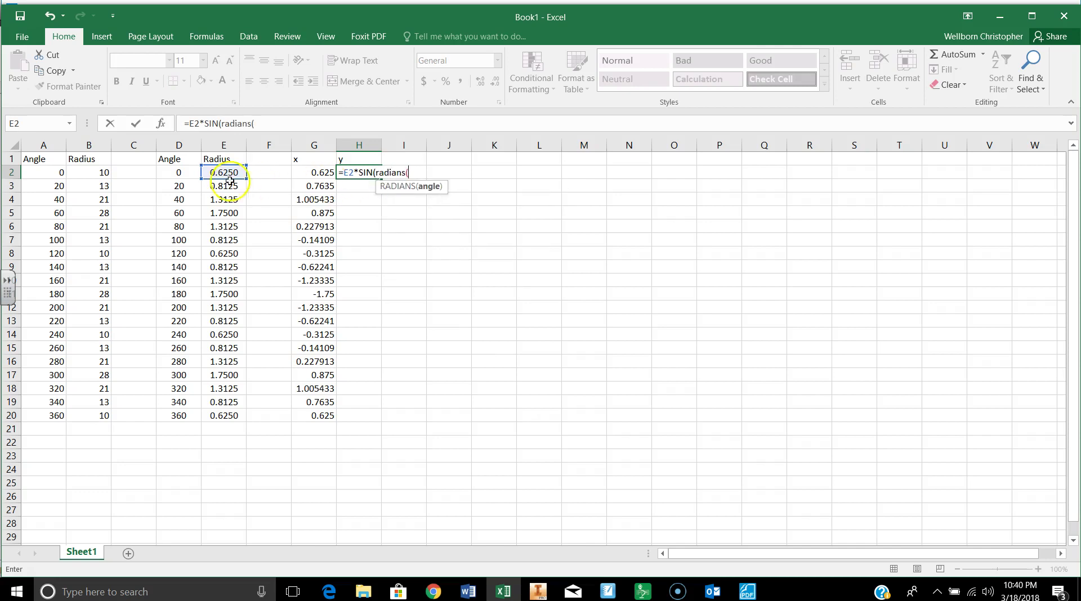
click(176, 172)
text()))
key(Return)
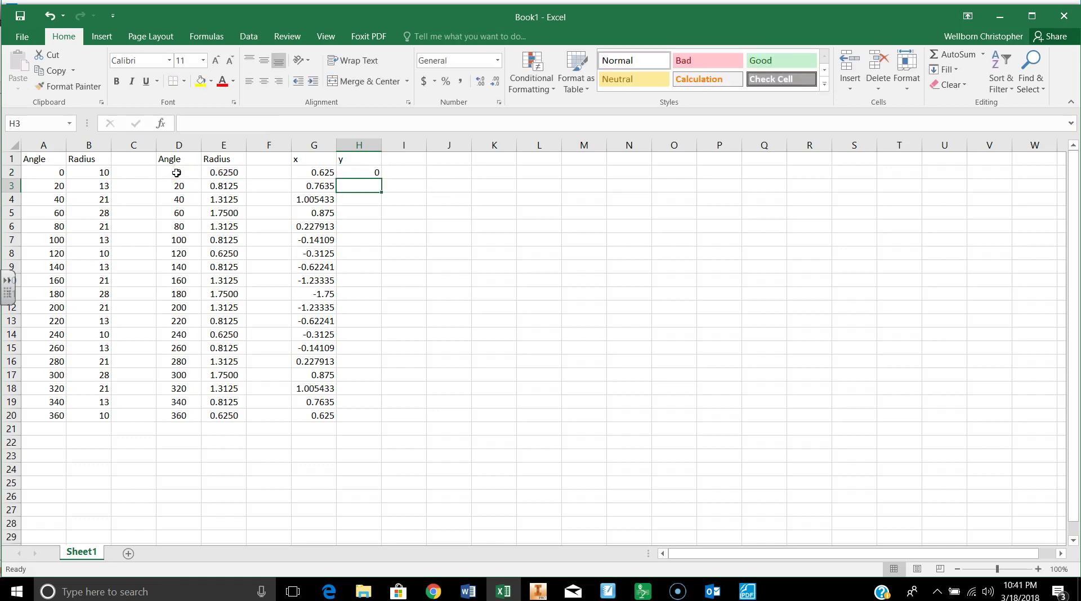
drag(360, 174, 359, 413)
key(ctrl+d)
Format the x and y values in G2:H20 as Number with four decimal places and centre them
drag(314, 174, 351, 415)
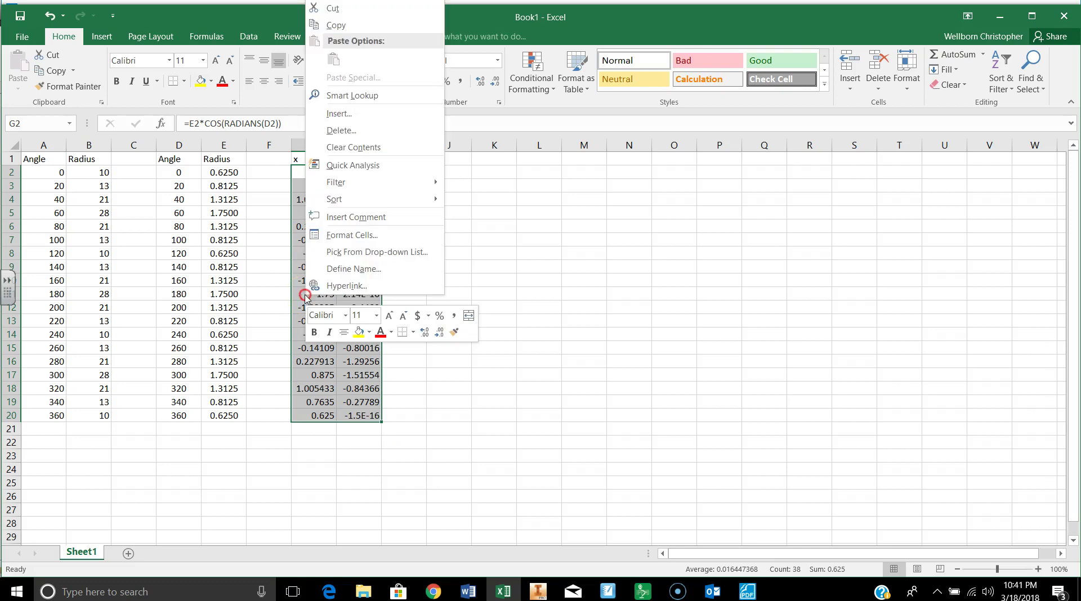
click(349, 235)
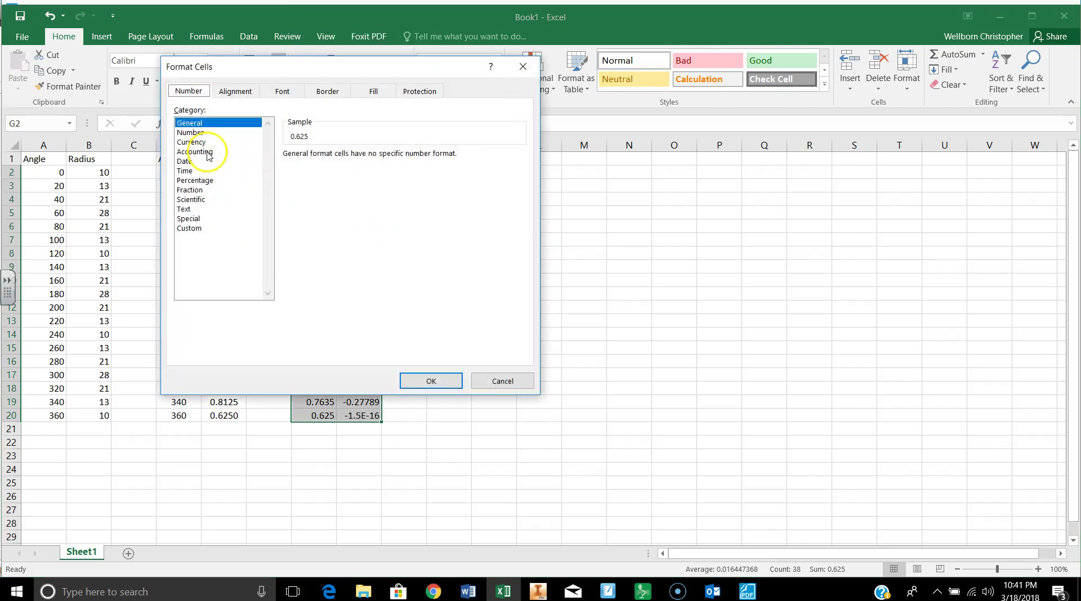
click(197, 133)
click(382, 152)
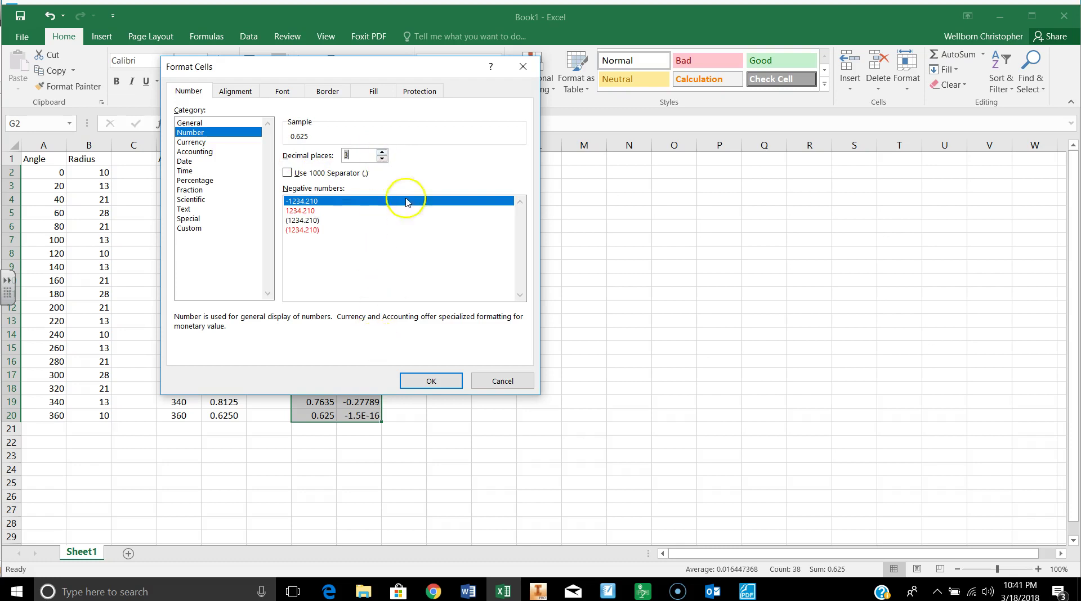
click(428, 381)
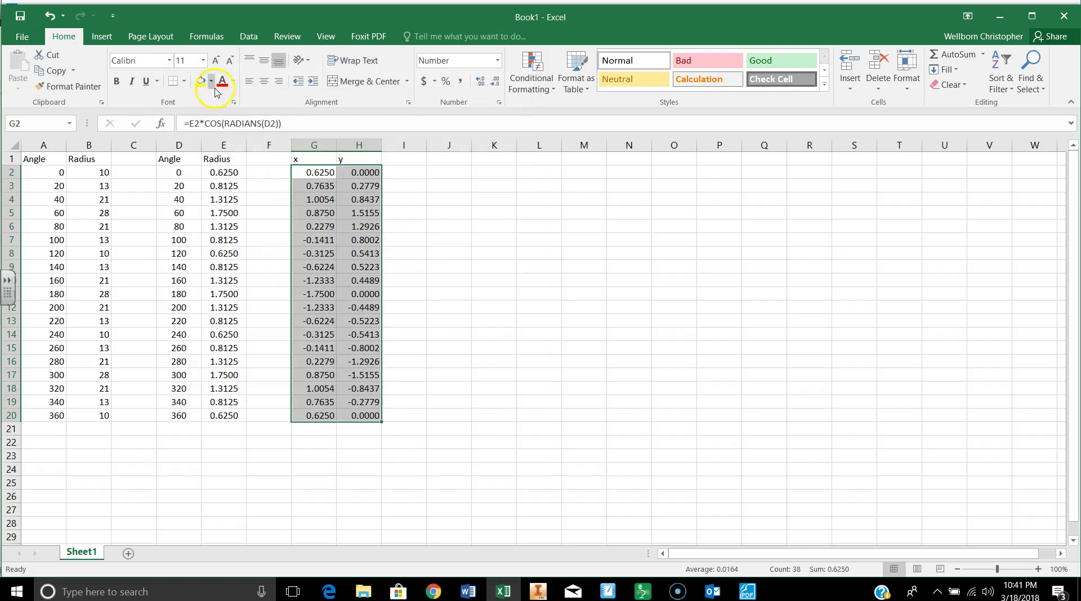
click(264, 81)
click(429, 227)
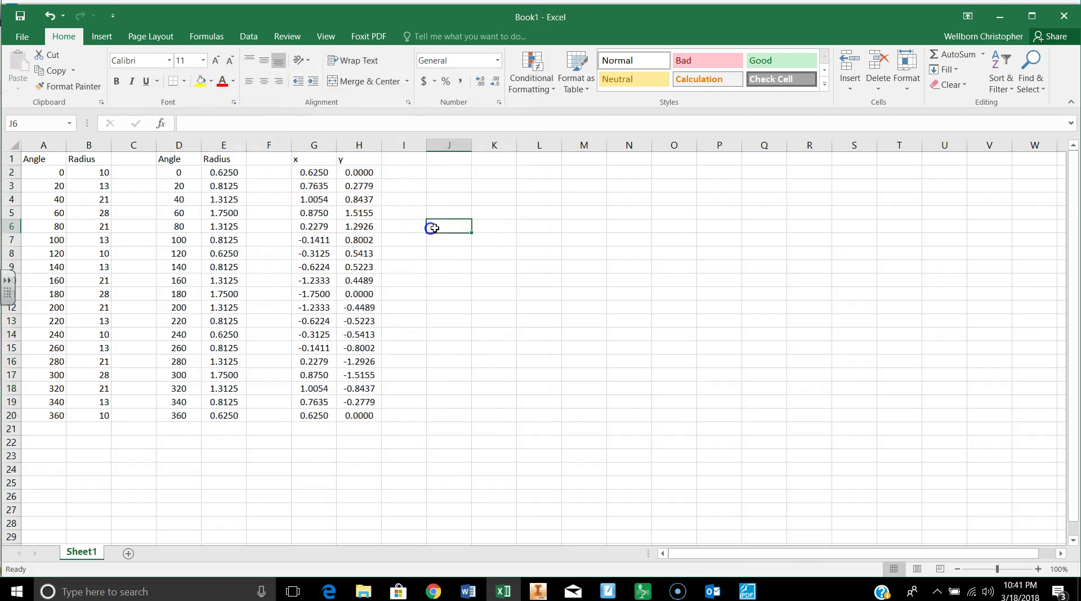
Copy the coordinates in G2:H20 and paste them as values only starting at J2
drag(302, 169, 362, 414)
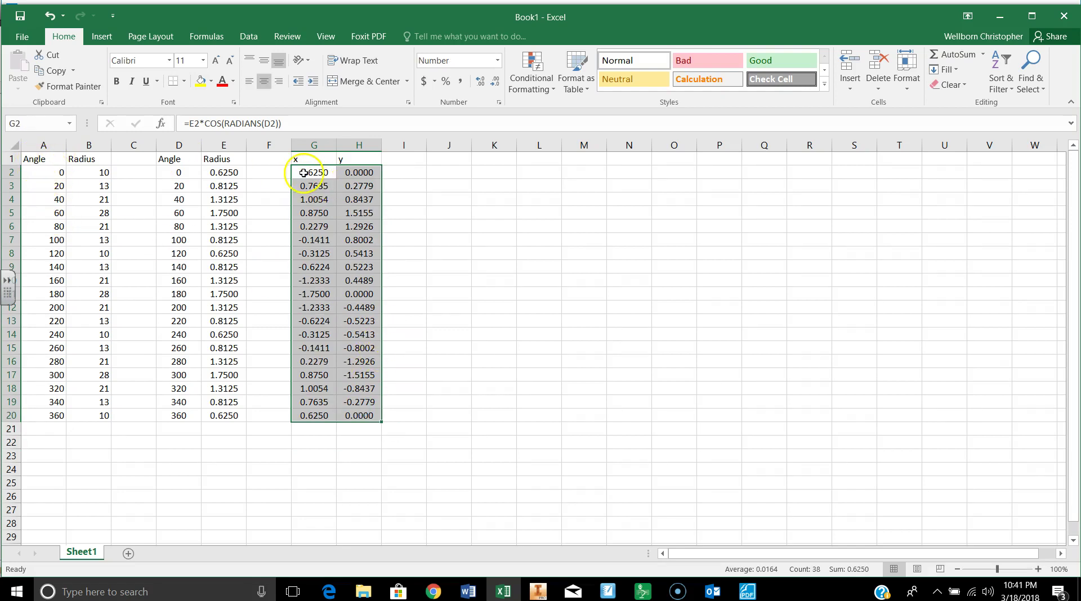
drag(303, 173, 358, 420)
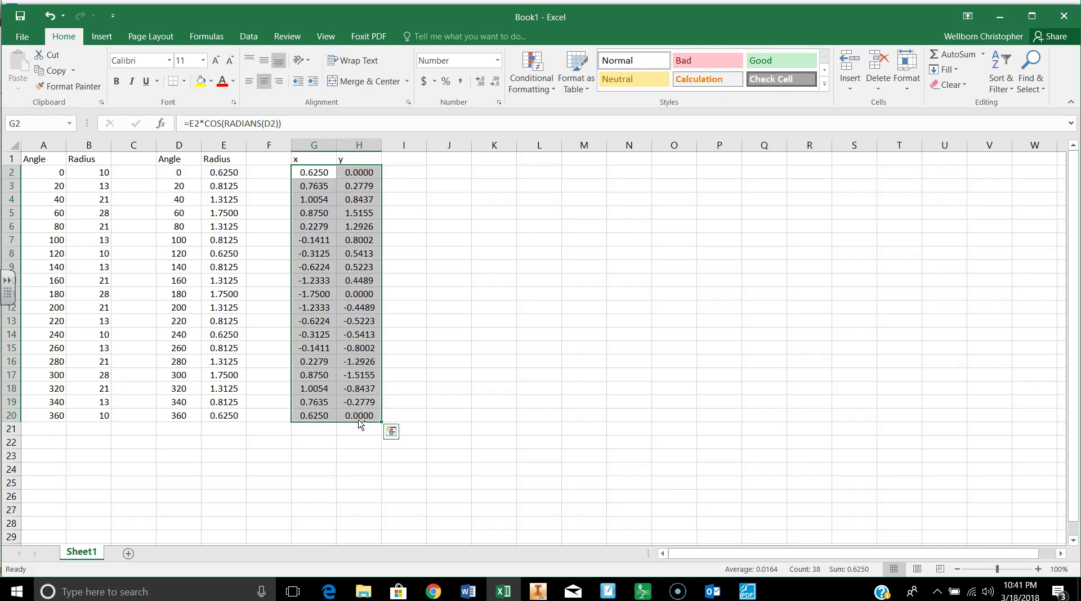
key(ctrl+c)
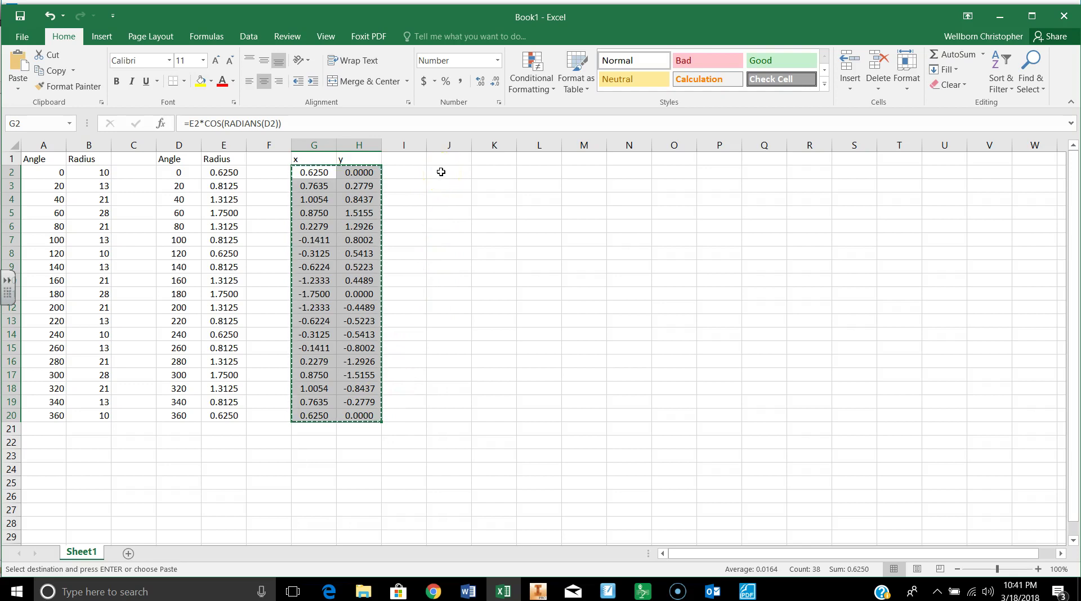
click(441, 171)
right_click(441, 174)
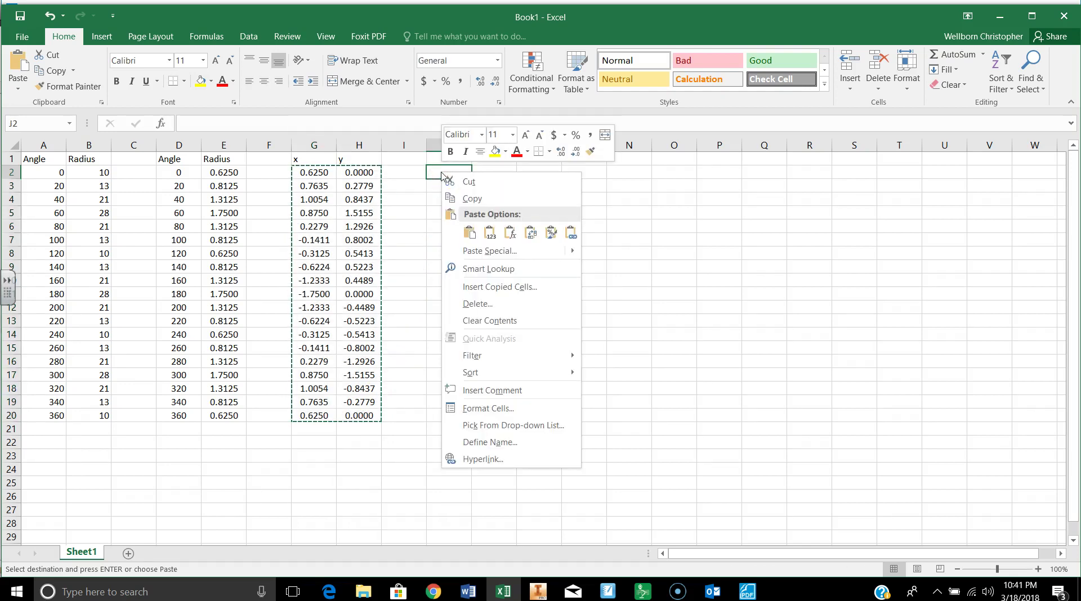
click(490, 233)
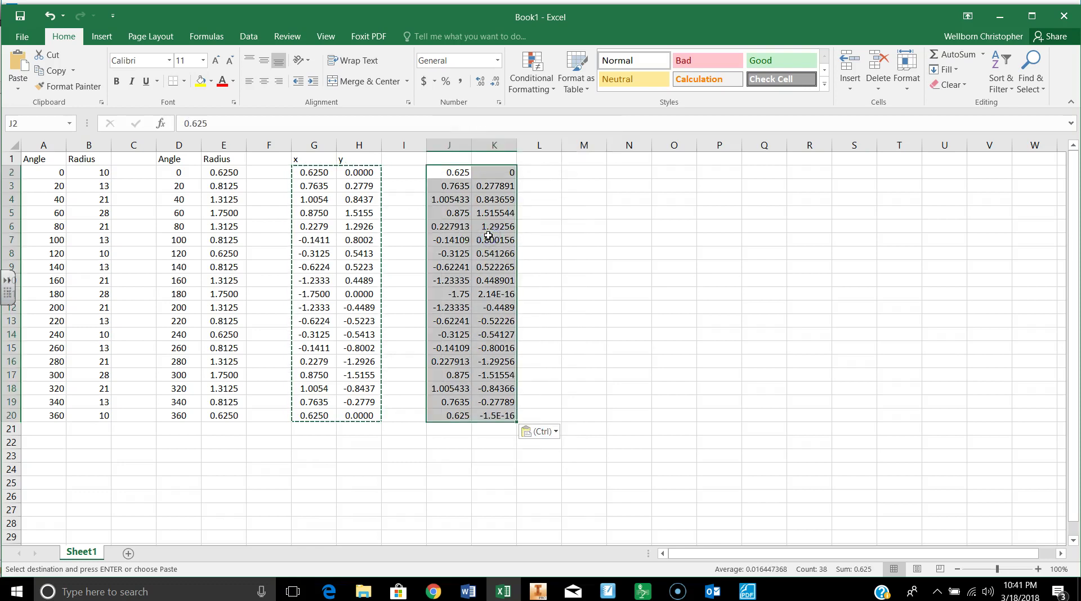
Paste the formatting of the copied coordinates onto the values in J2:K20
right_click(444, 173)
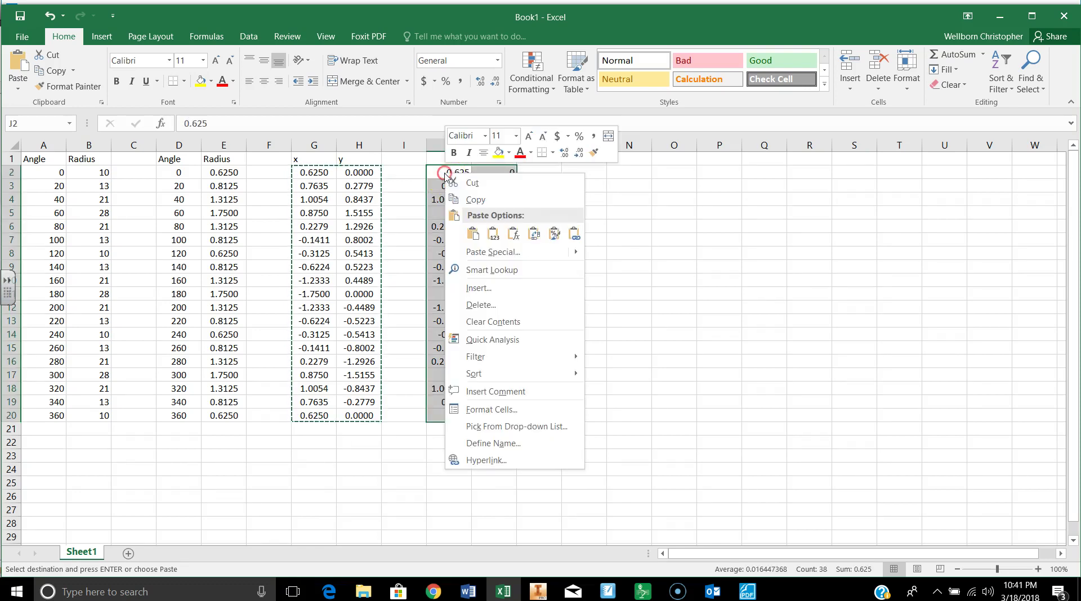
click(534, 237)
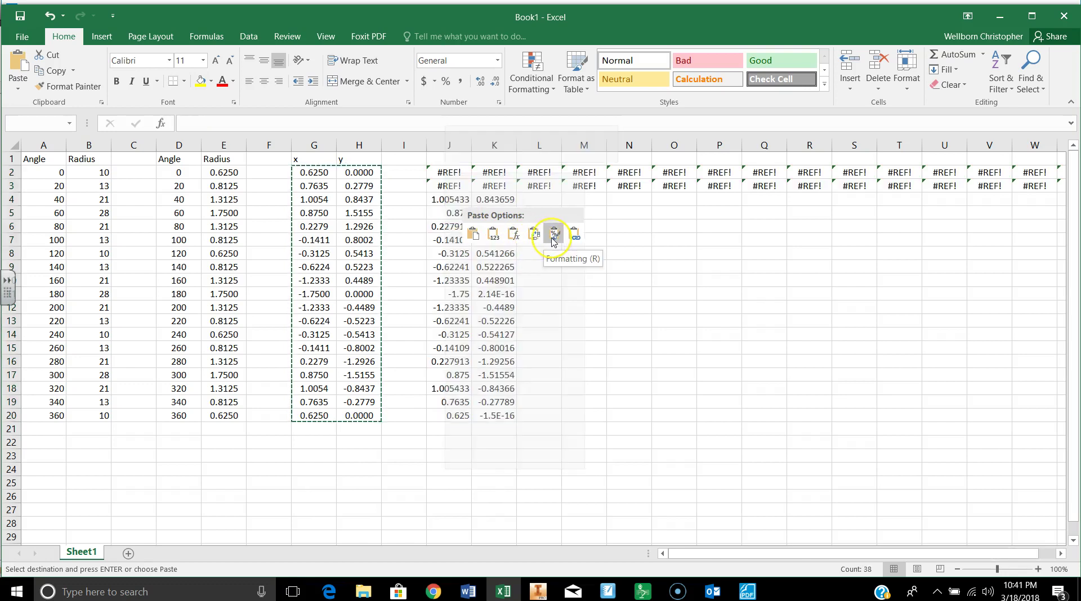
click(554, 237)
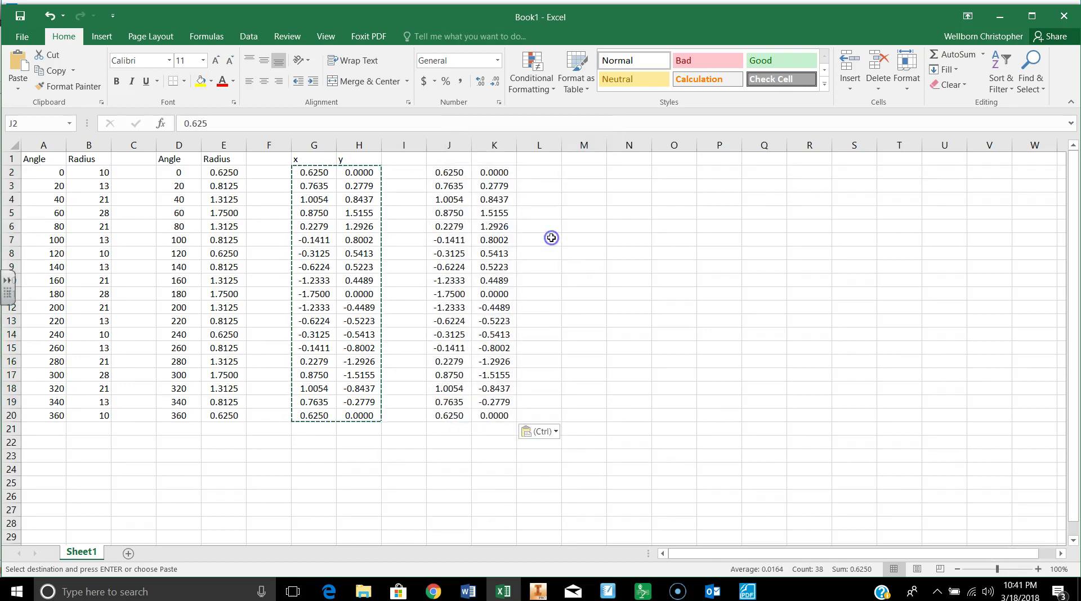
click(403, 234)
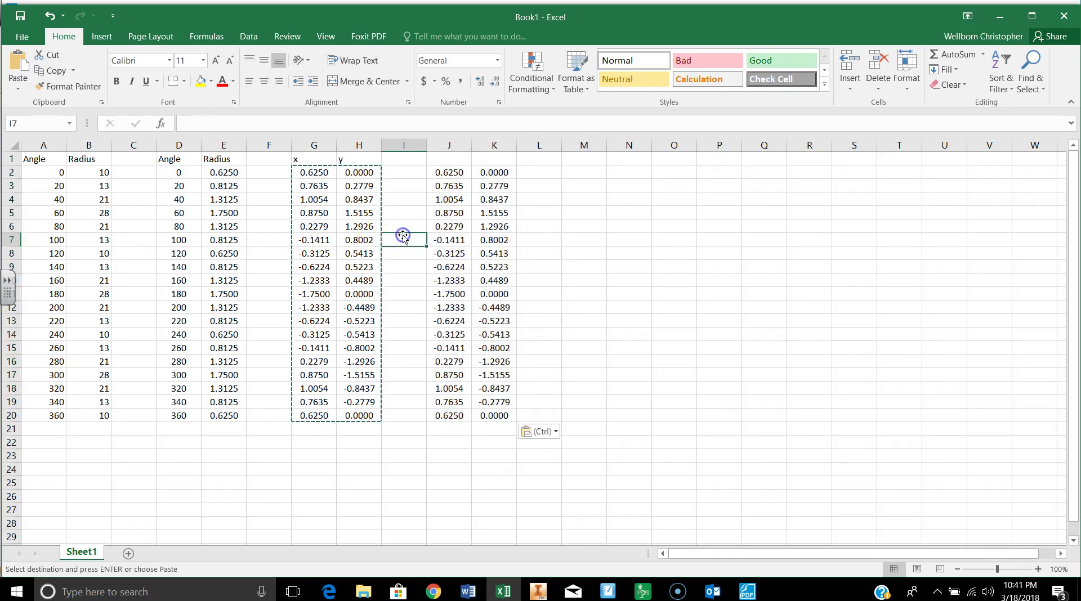
Clear the contents of A1:H20 and move the coordinate values from J2:K20 to start at A1
drag(29, 161, 374, 416)
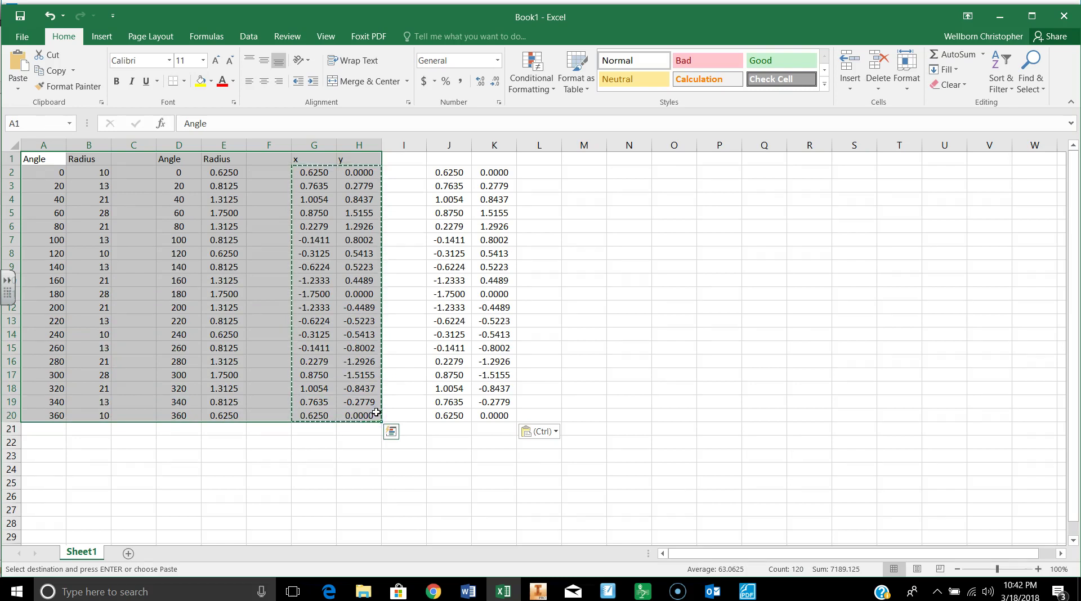
key(Delete)
drag(441, 178, 485, 417)
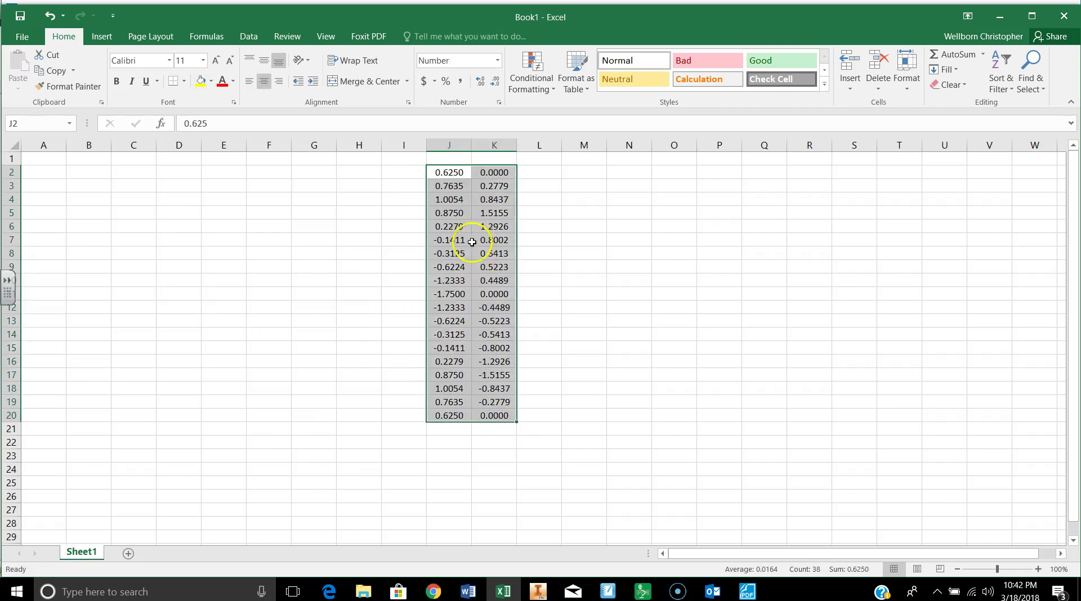
drag(471, 166, 34, 162)
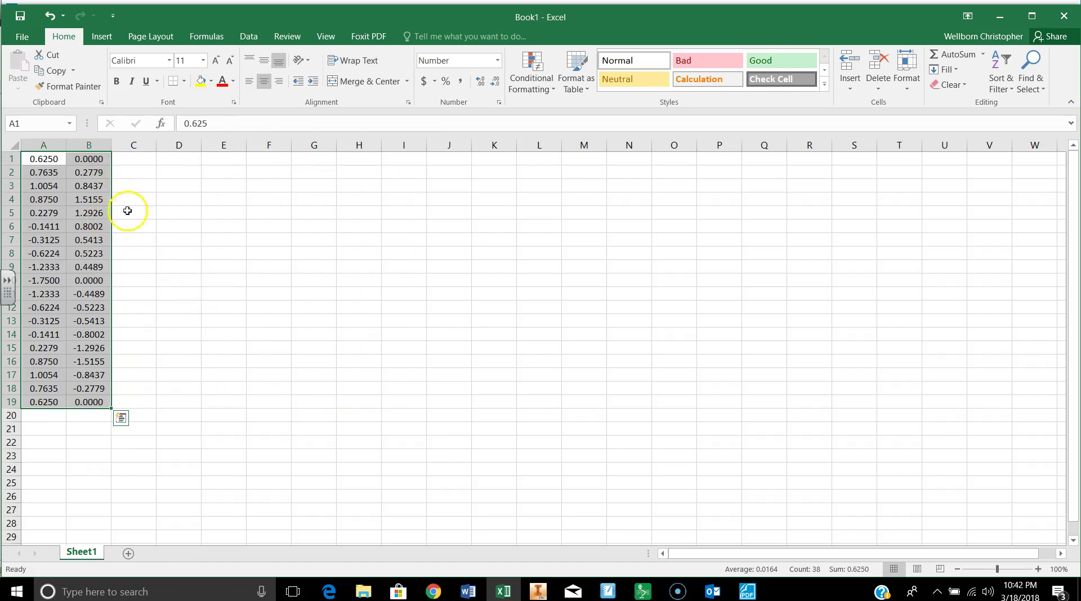
click(233, 283)
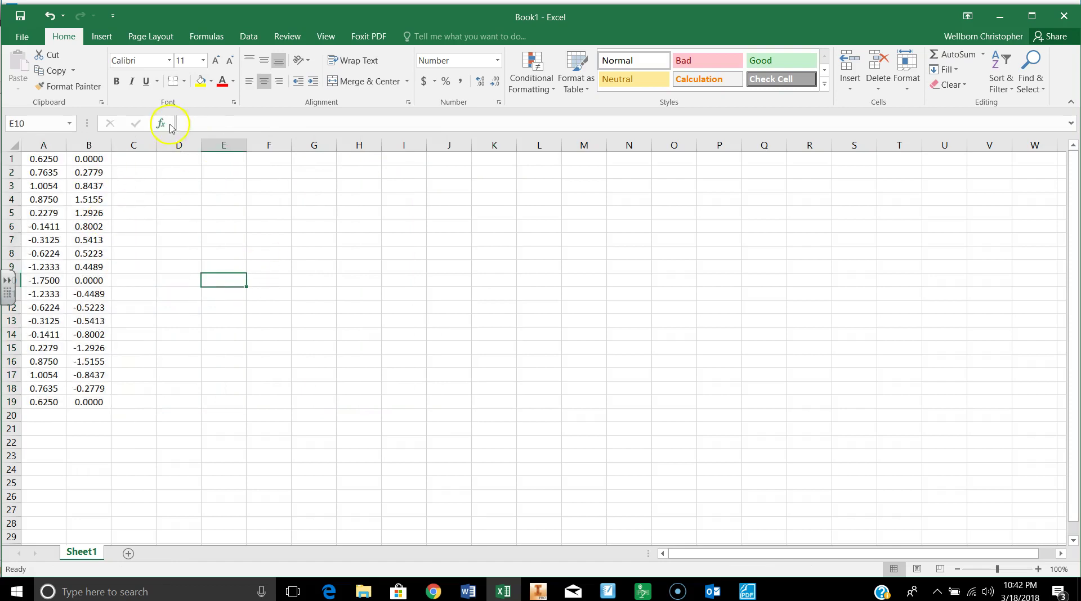
Save the workbook in Documents as 3 Leafed Cam, checking the cam drawing in the PDF for the name
click(22, 36)
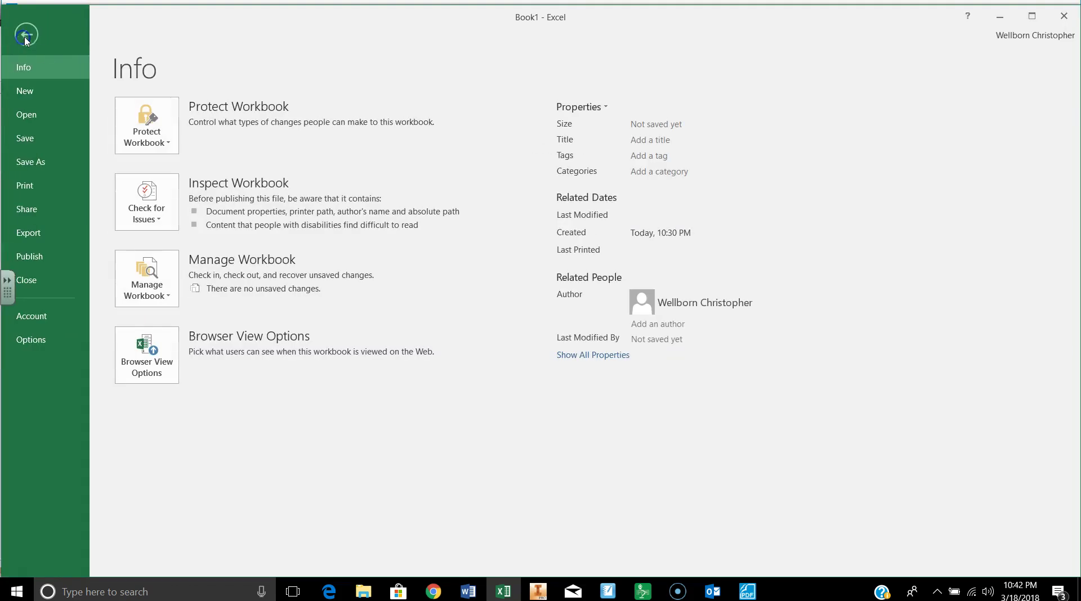
click(43, 163)
click(163, 303)
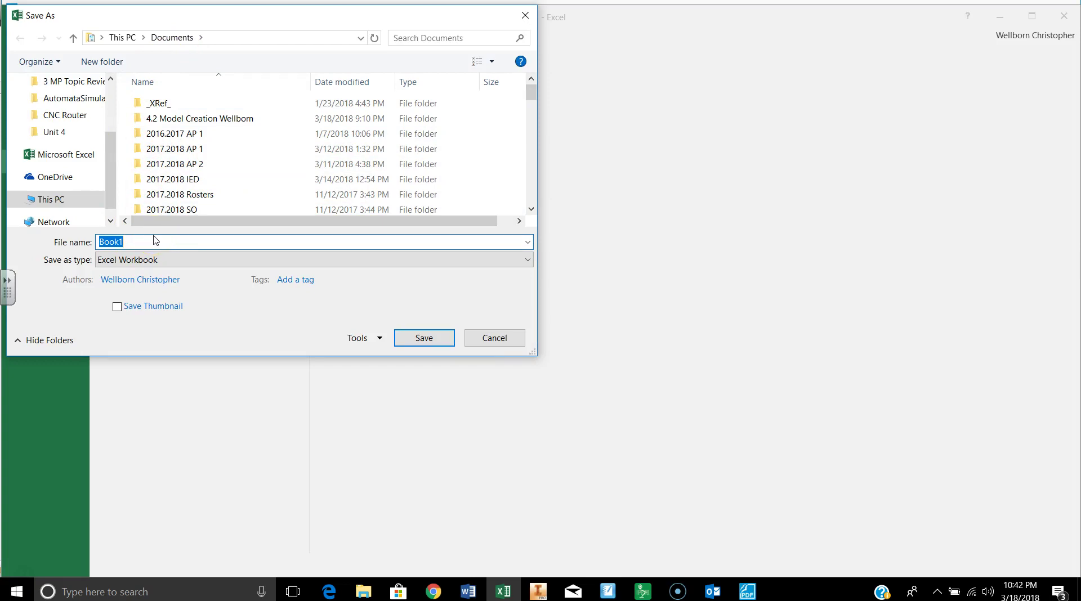
click(748, 592)
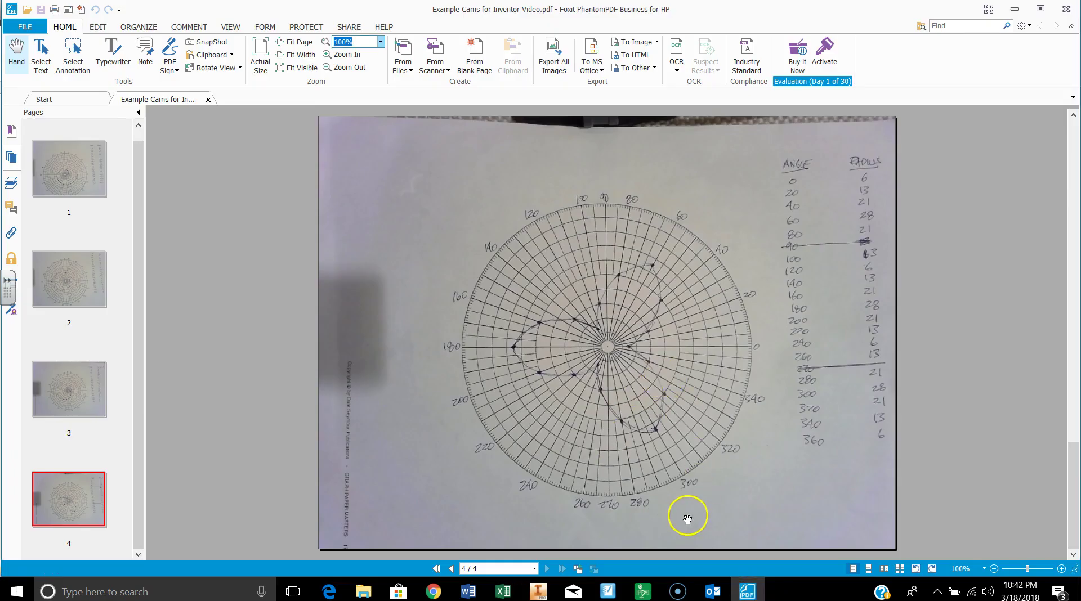
mouse_move(539, 598)
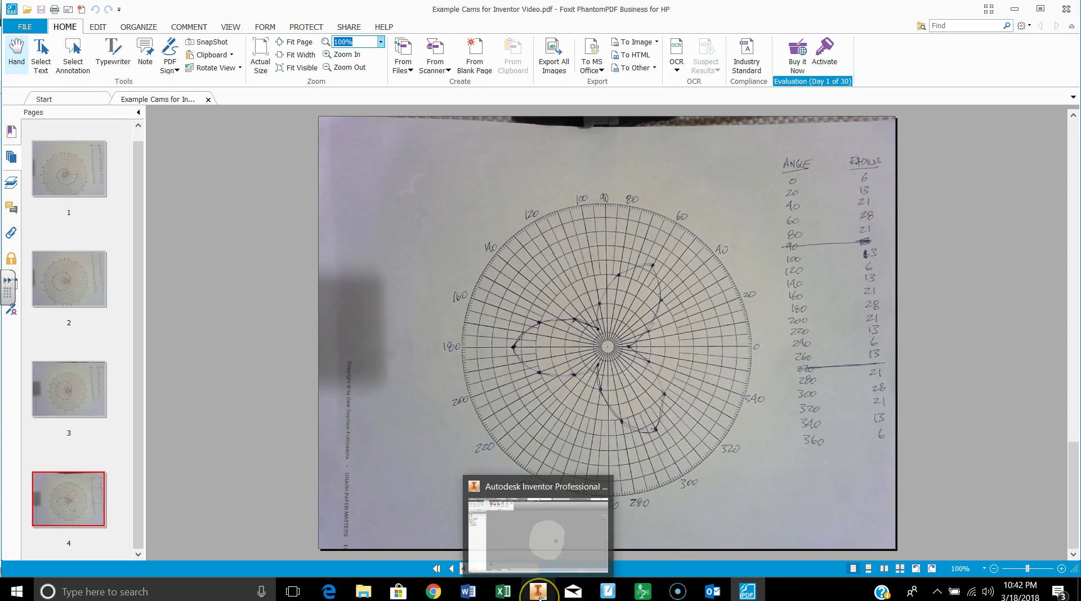
click(502, 592)
text(3 Leafed Cam)
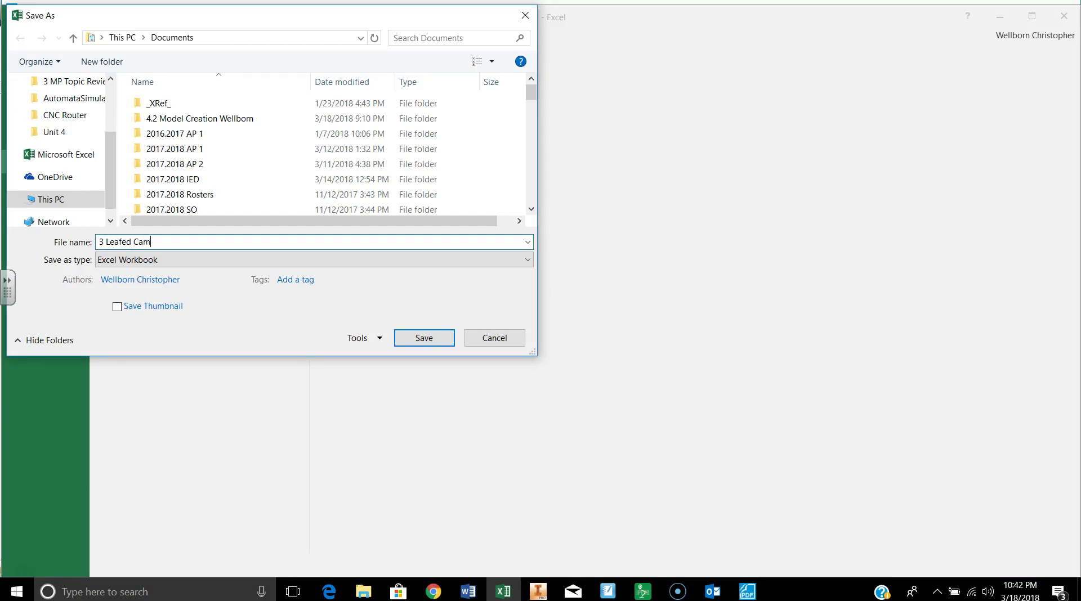
click(428, 336)
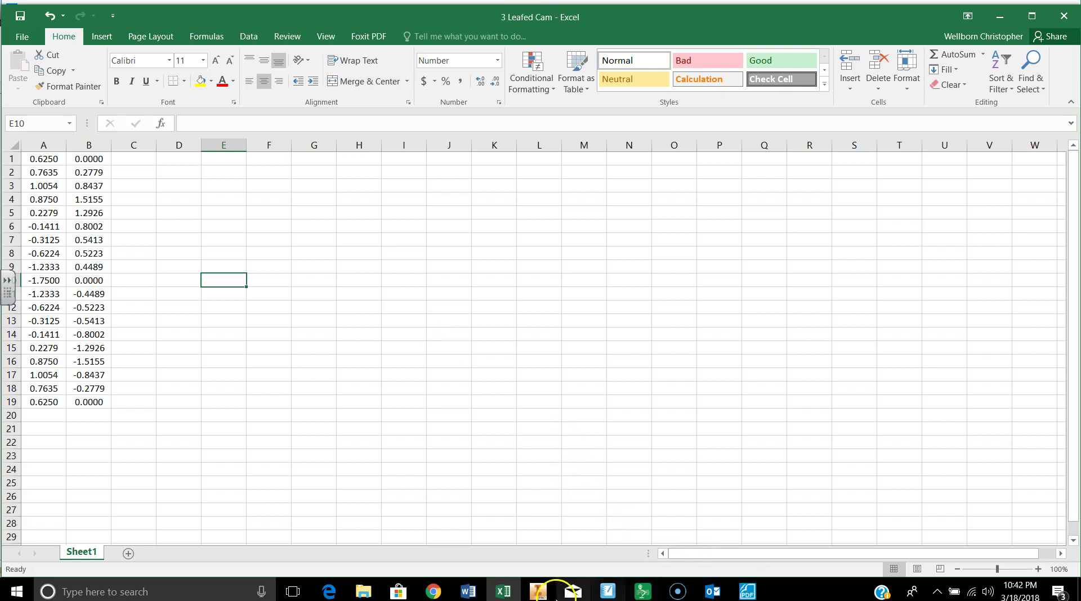
Switch to Autodesk Inventor, create a new part and start a 2D sketch on the XY plane
click(538, 591)
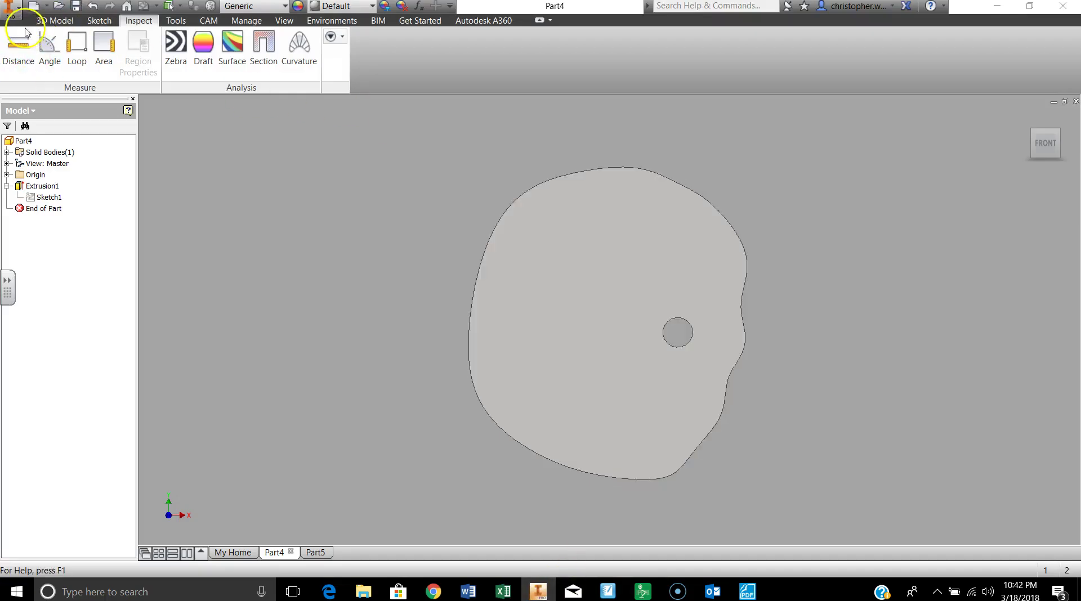
click(12, 9)
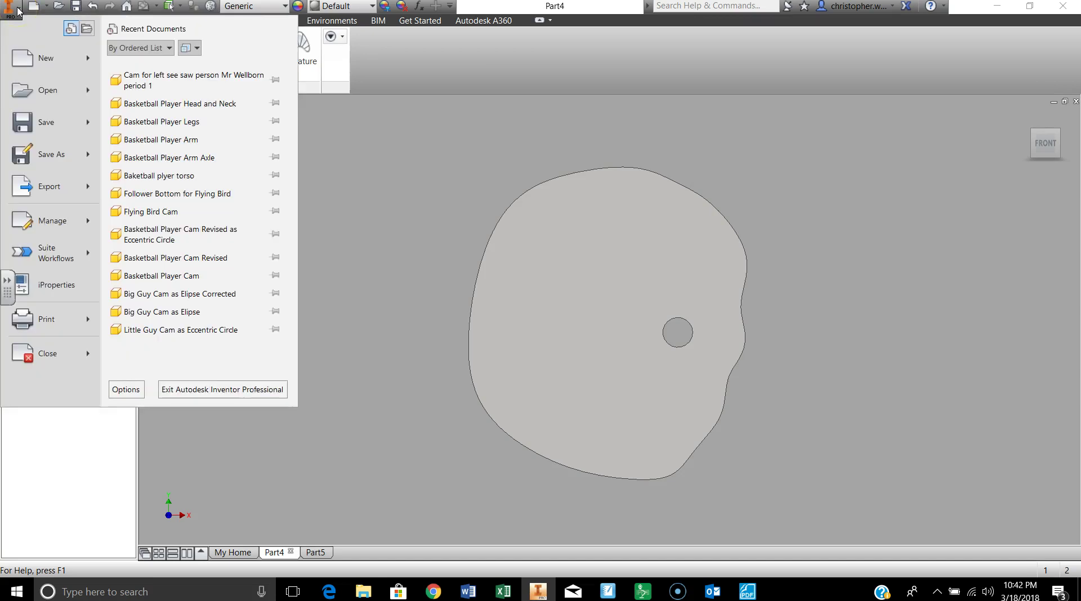
mouse_move(62, 58)
click(164, 177)
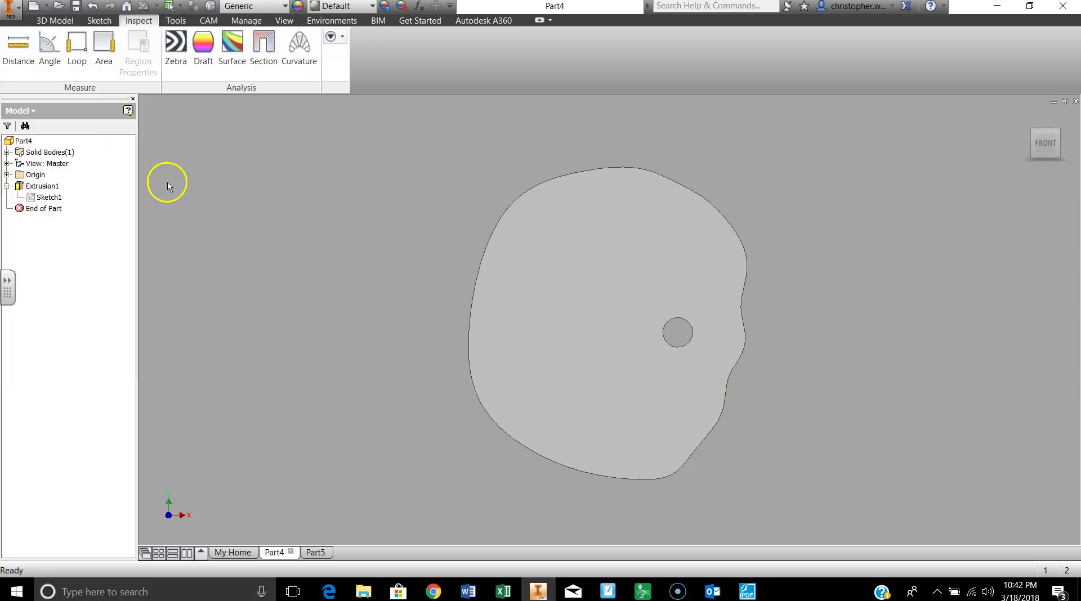
click(27, 48)
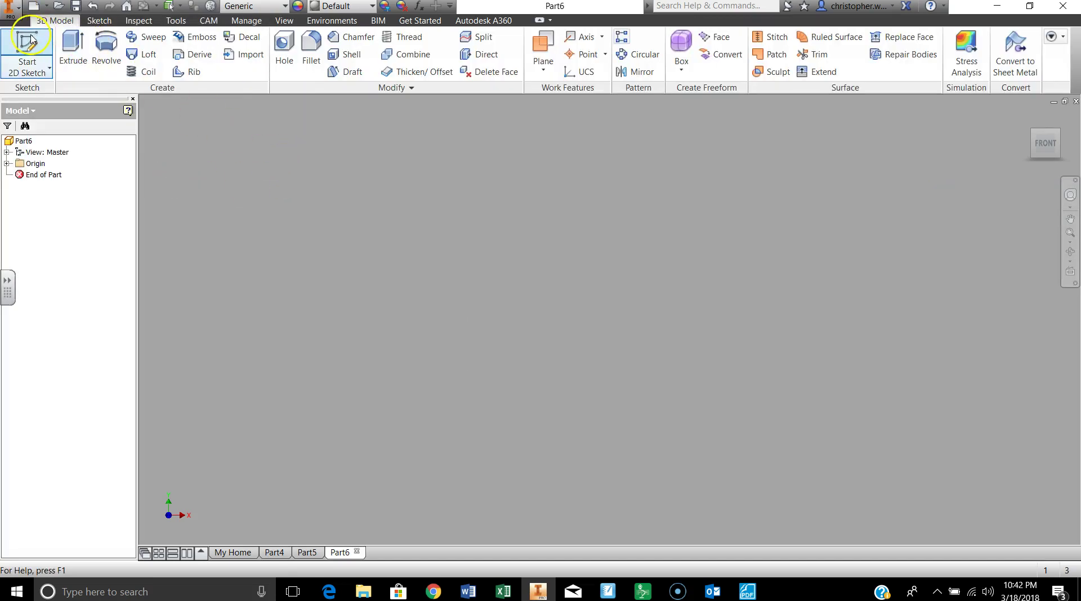
click(536, 185)
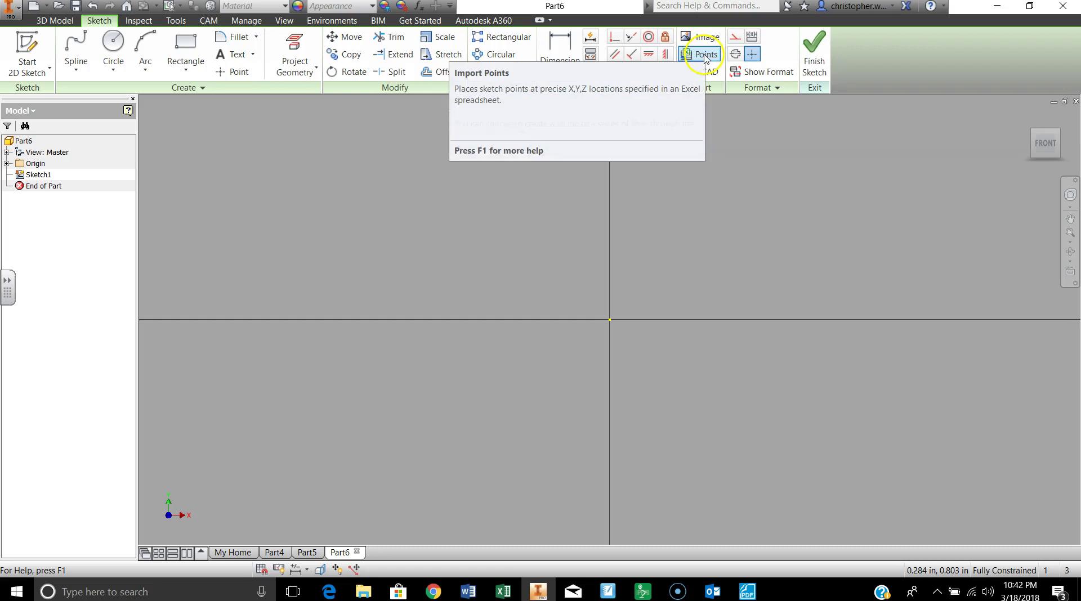
Import the points from the 3 Leafed Cam Excel file in Documents into the sketch
click(703, 55)
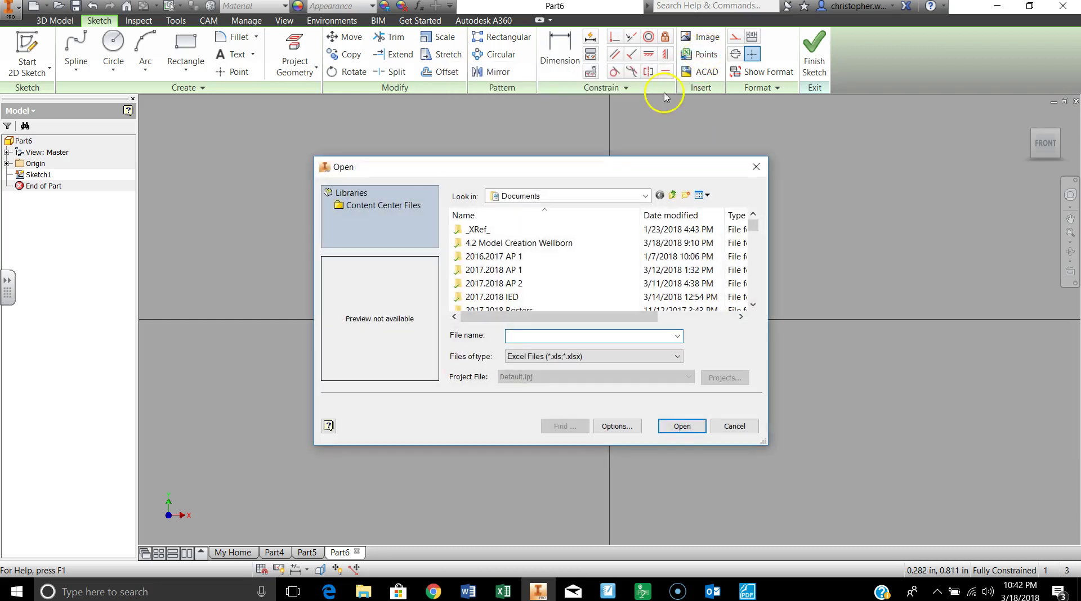
scroll(542, 244, down, 2)
scroll(496, 269, up, 2)
scroll(506, 271, down, 3)
scroll(518, 272, down, 12)
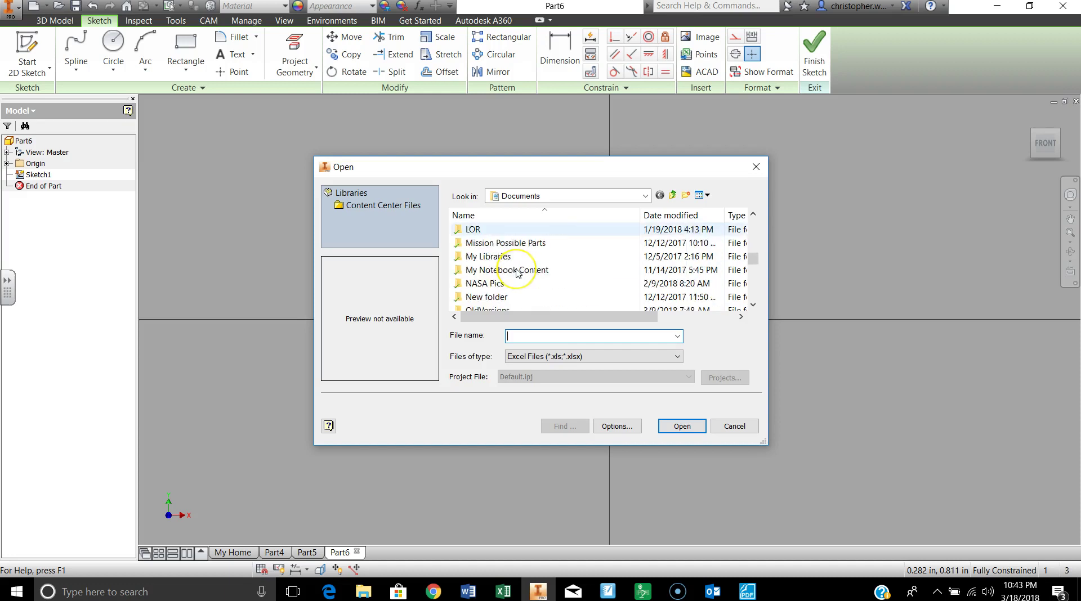
scroll(516, 274, up, 1)
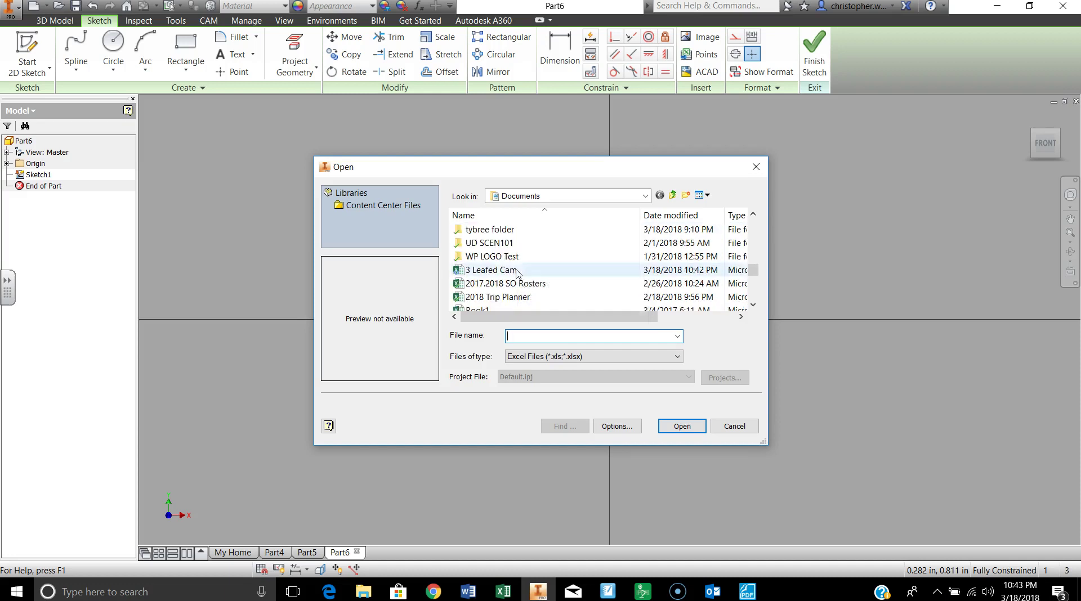
click(494, 271)
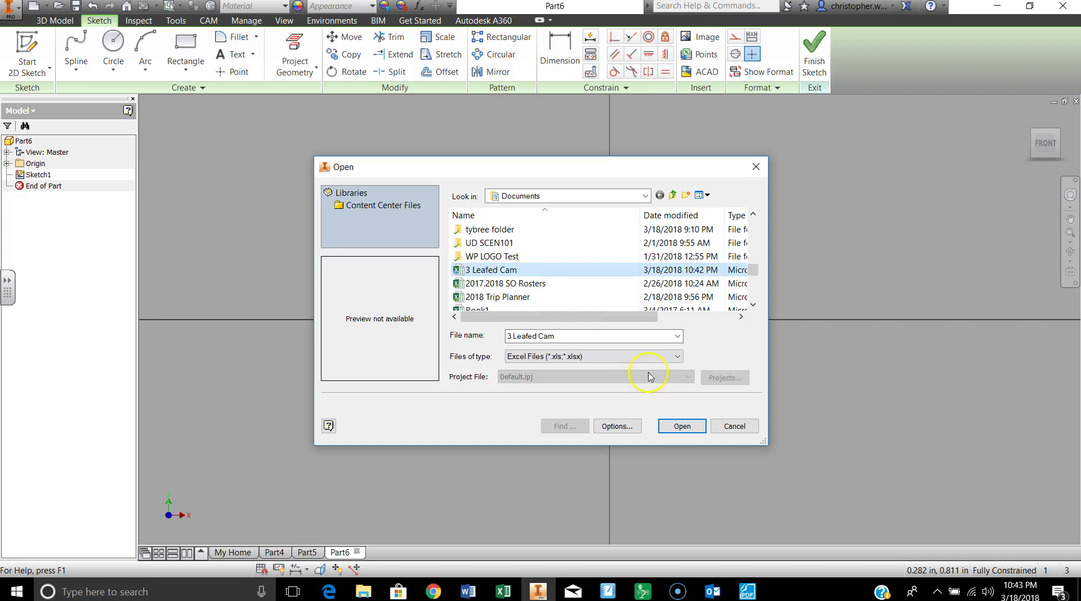
click(682, 427)
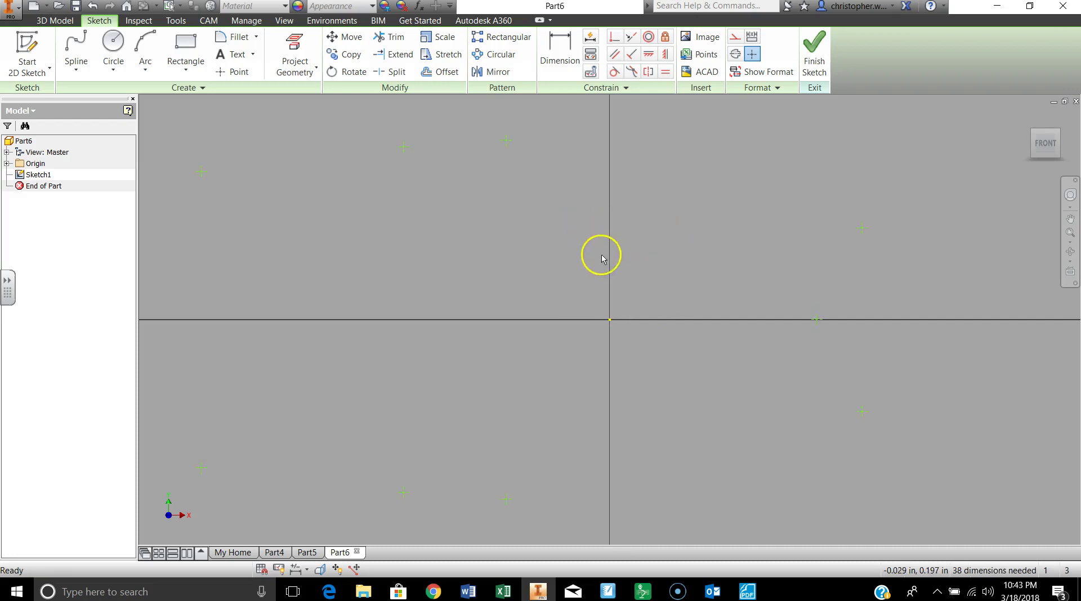
scroll(694, 355, up, 3)
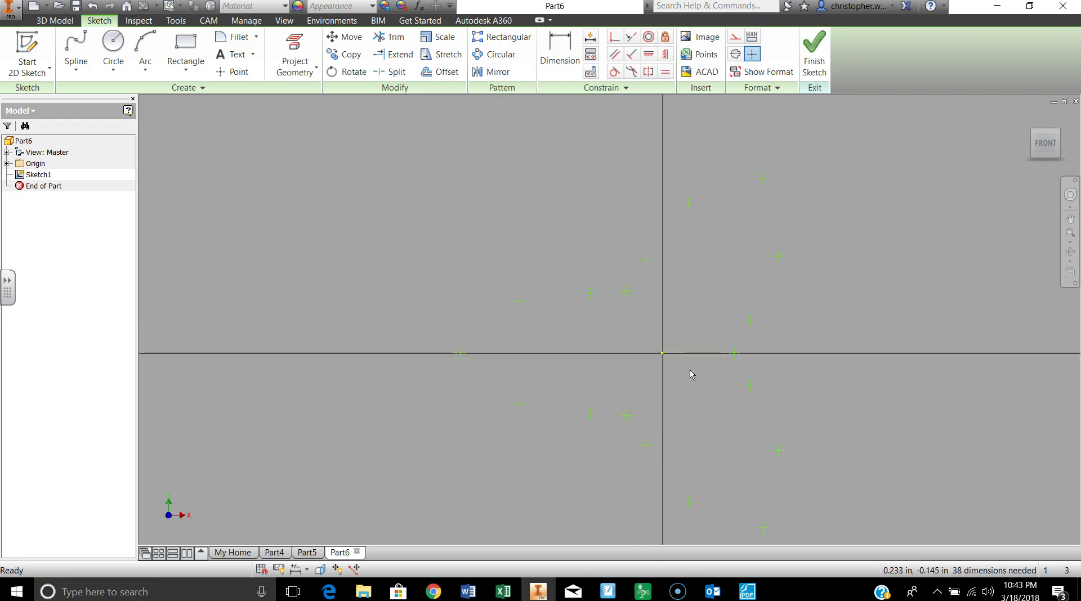
Start an interpolation spline at the x-axis point right of the origin and run it through the upper imported points to the leftmost x-axis point
scroll(746, 365, down, 2)
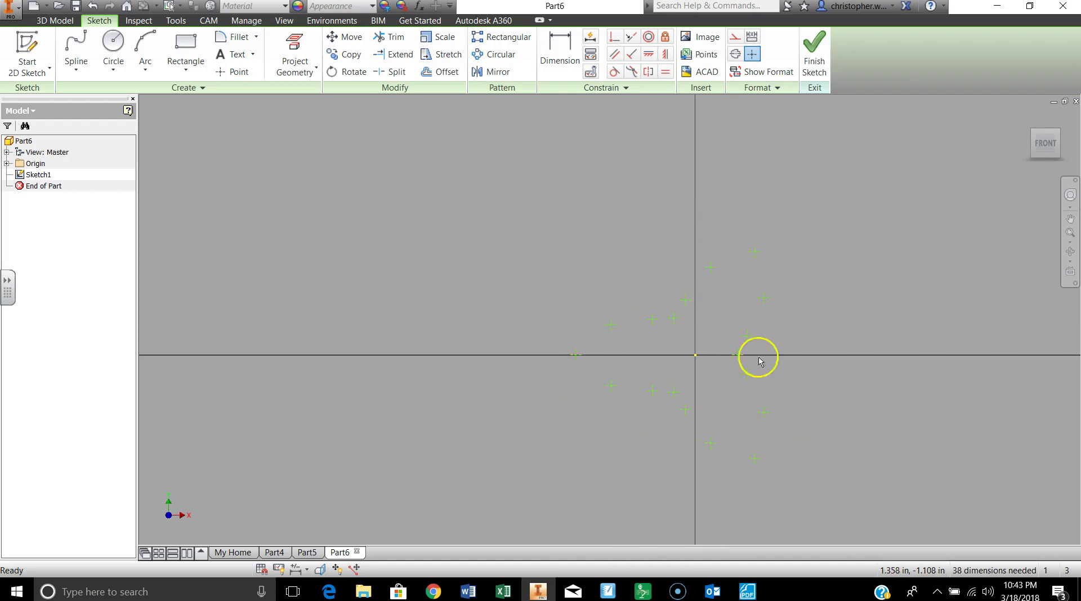
click(76, 69)
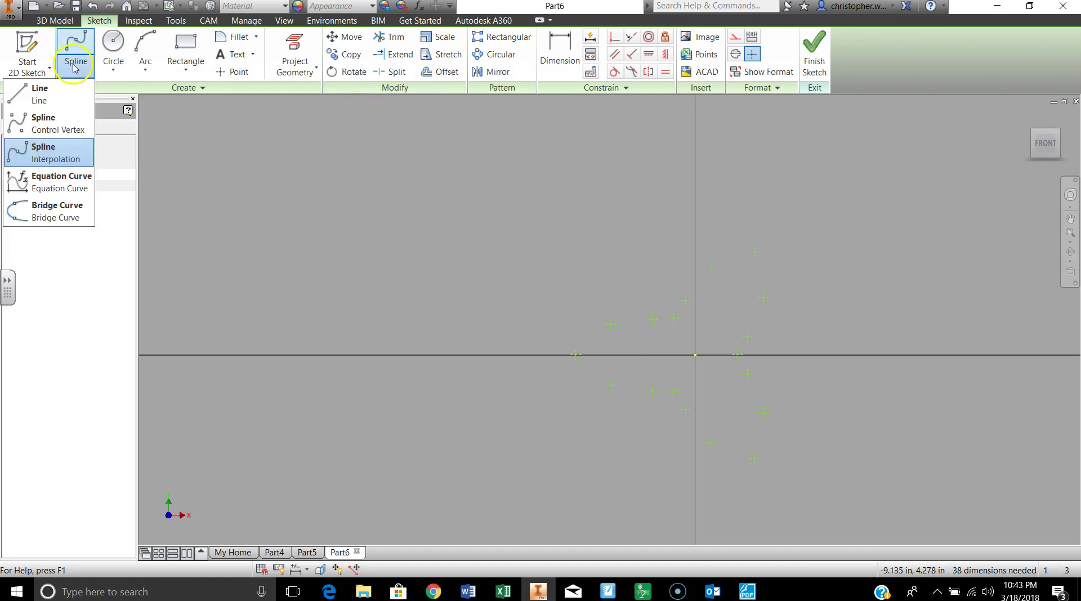
click(67, 149)
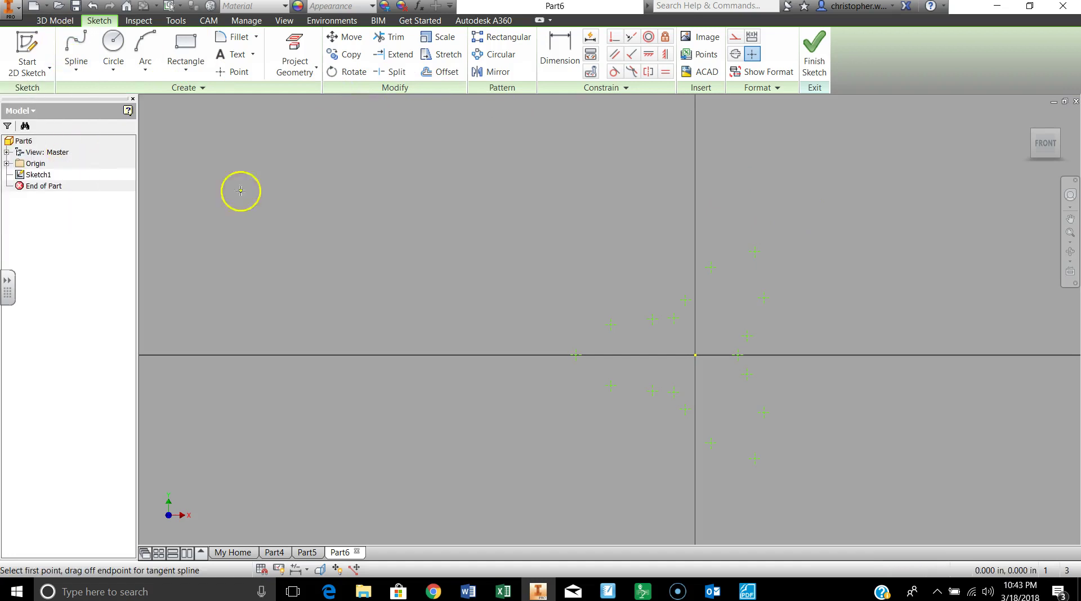
click(738, 355)
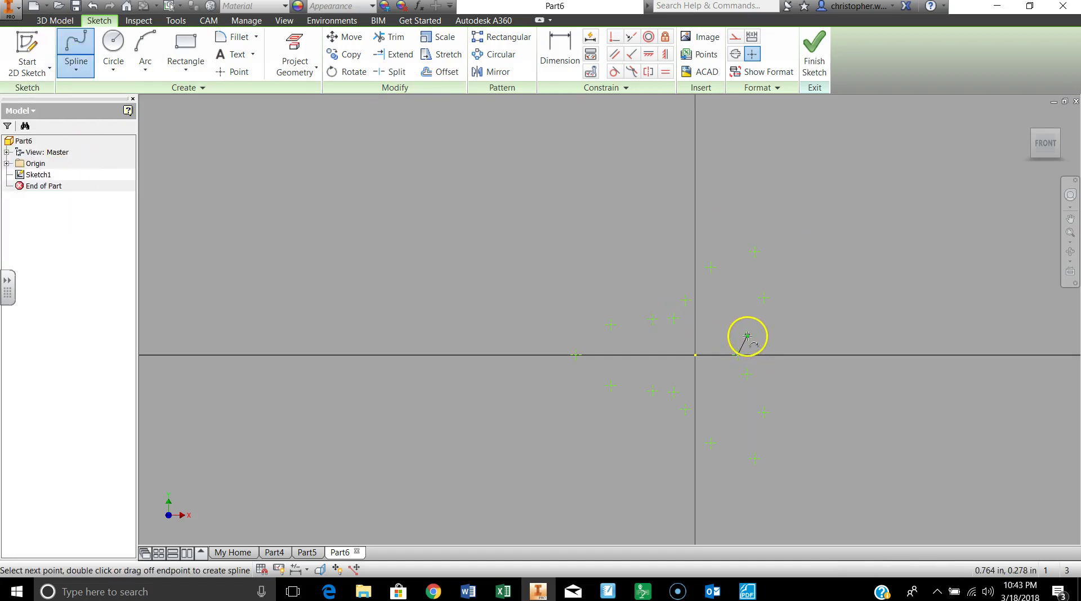
click(763, 298)
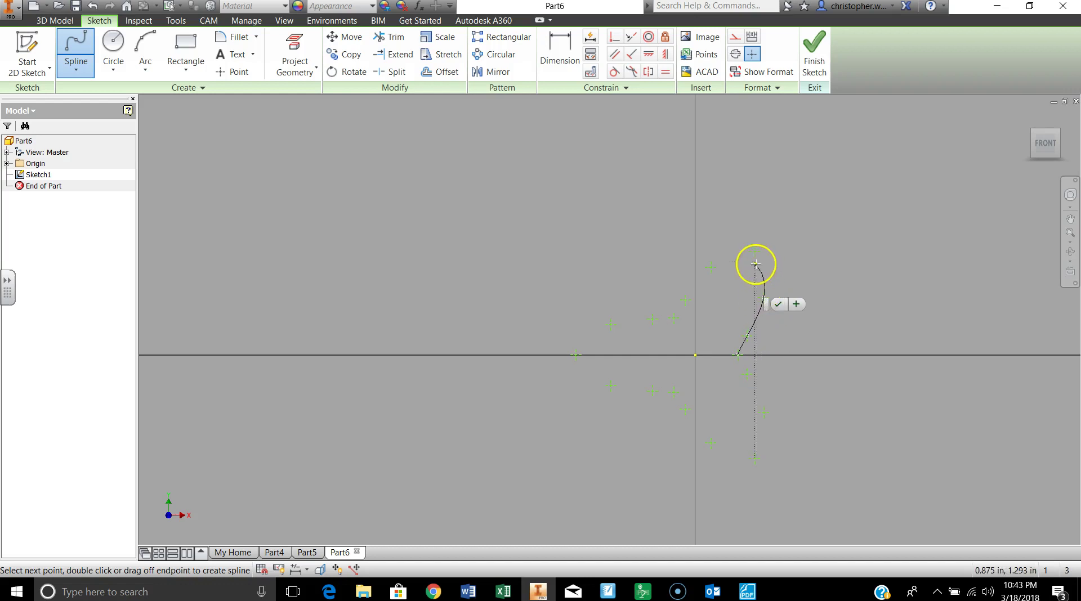
click(754, 252)
click(711, 266)
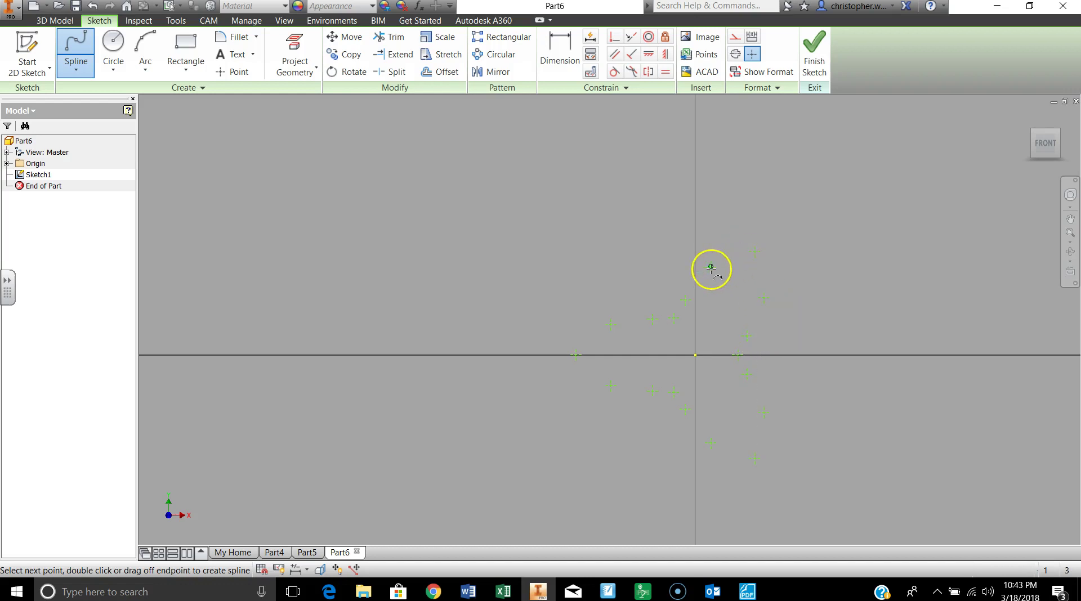
click(686, 301)
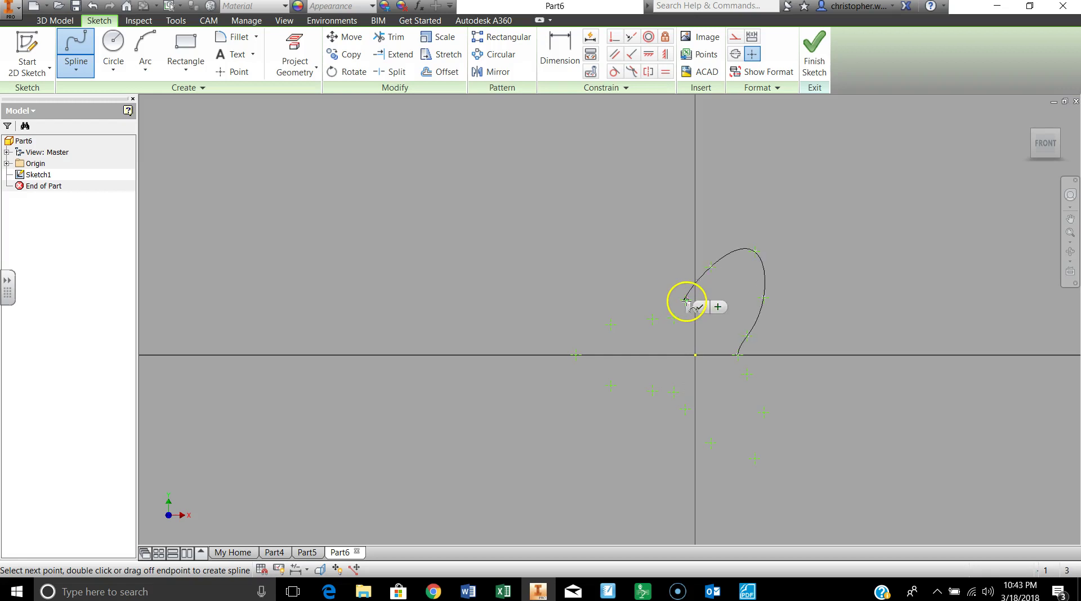
click(663, 320)
click(641, 319)
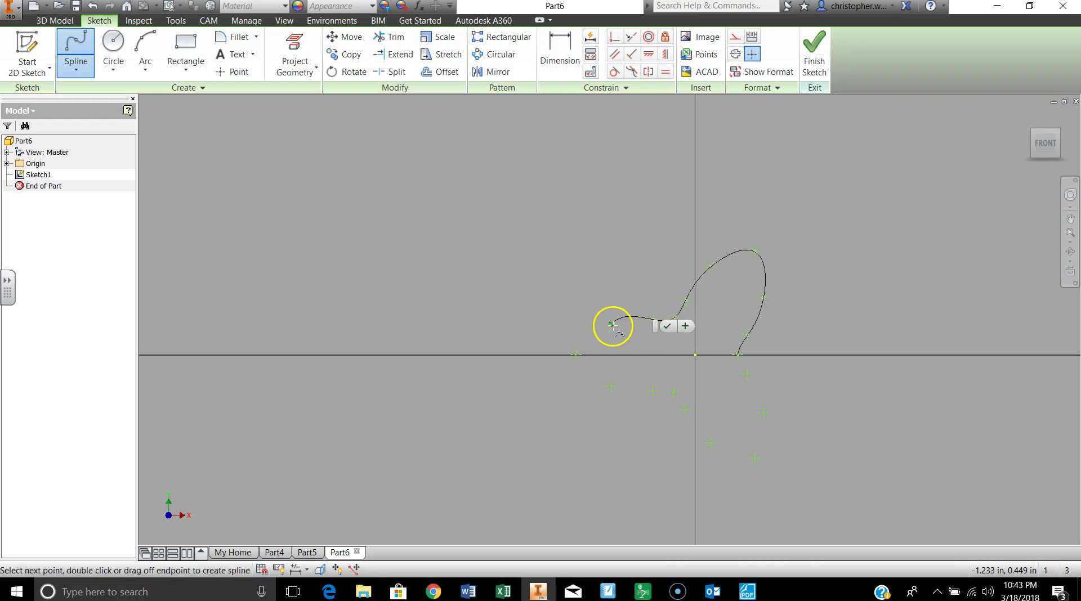
click(613, 325)
click(576, 354)
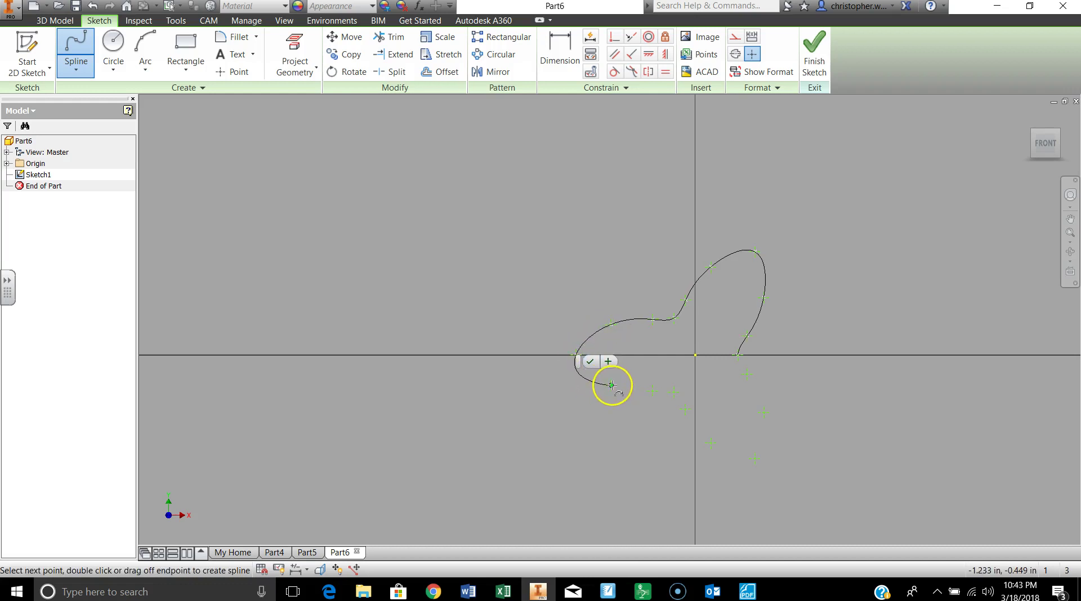
Continue the spline through the imported points below the x-axis and close it at its start point to complete the three-leafed outline
click(611, 385)
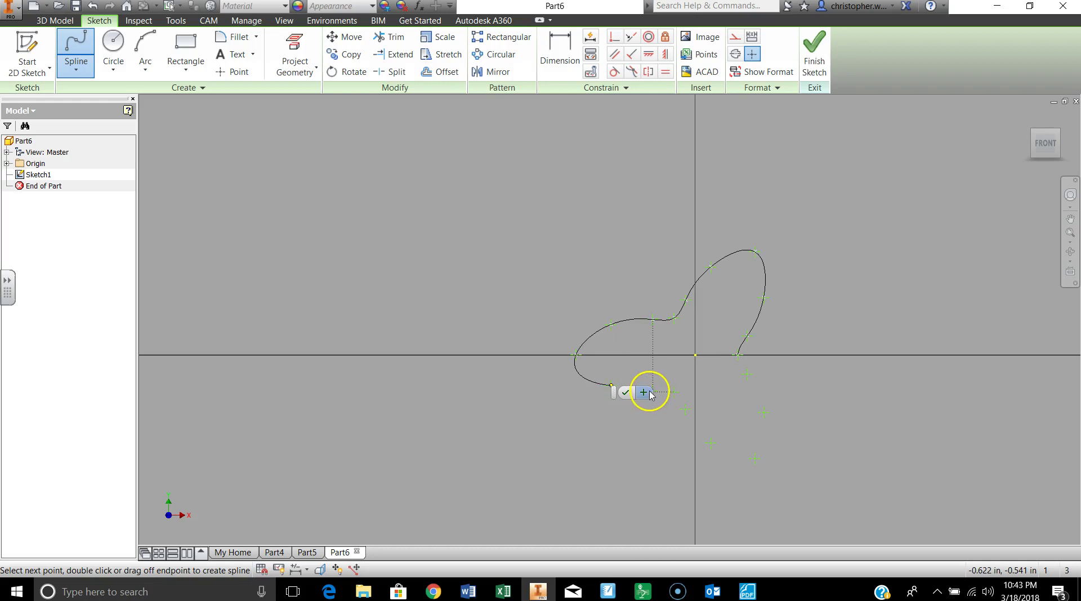
mouse_move(659, 374)
mouse_down()
mouse_move(620, 358)
mouse_move(591, 302)
mouse_up()
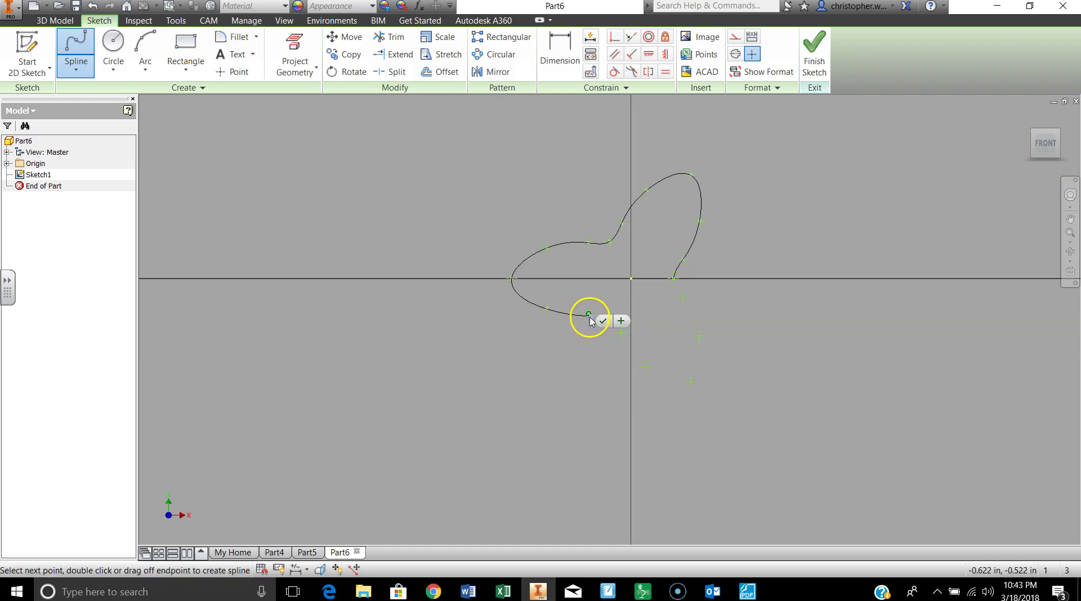
key(F2)
drag(609, 297, 646, 331)
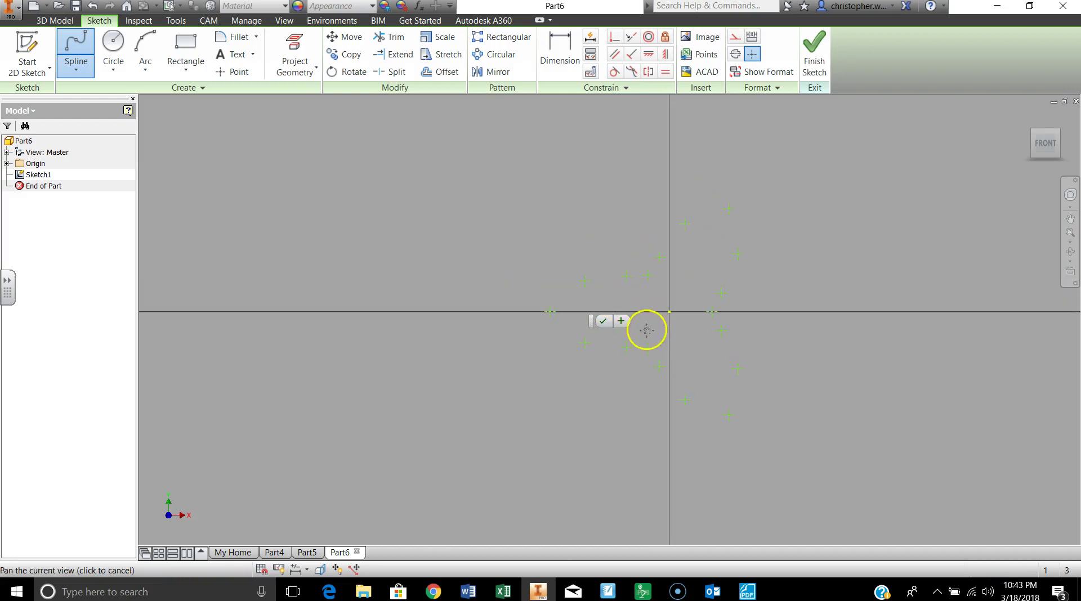
click(649, 349)
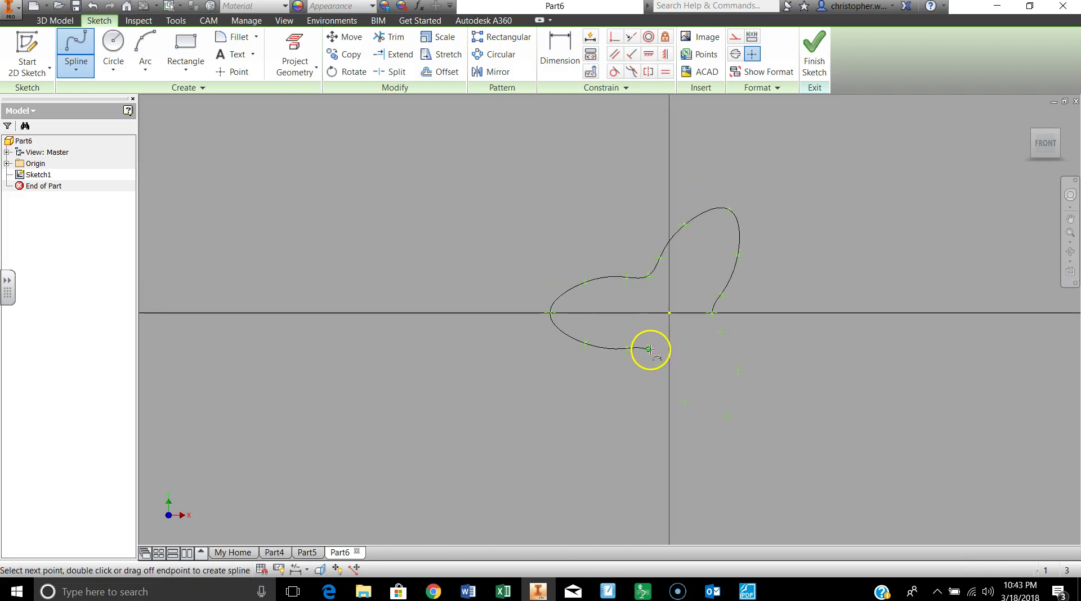
click(659, 367)
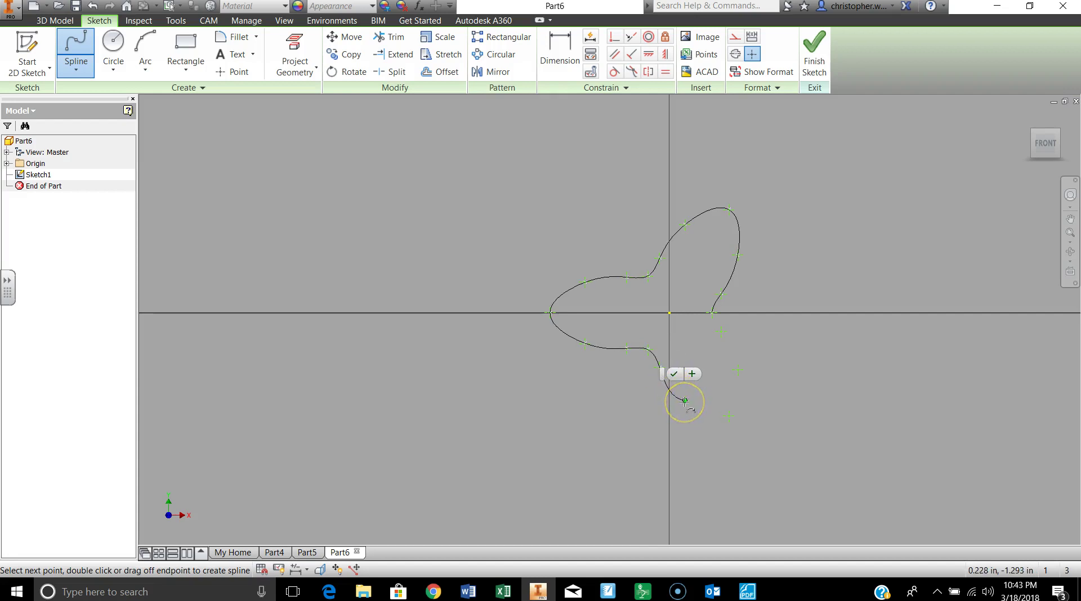
click(685, 401)
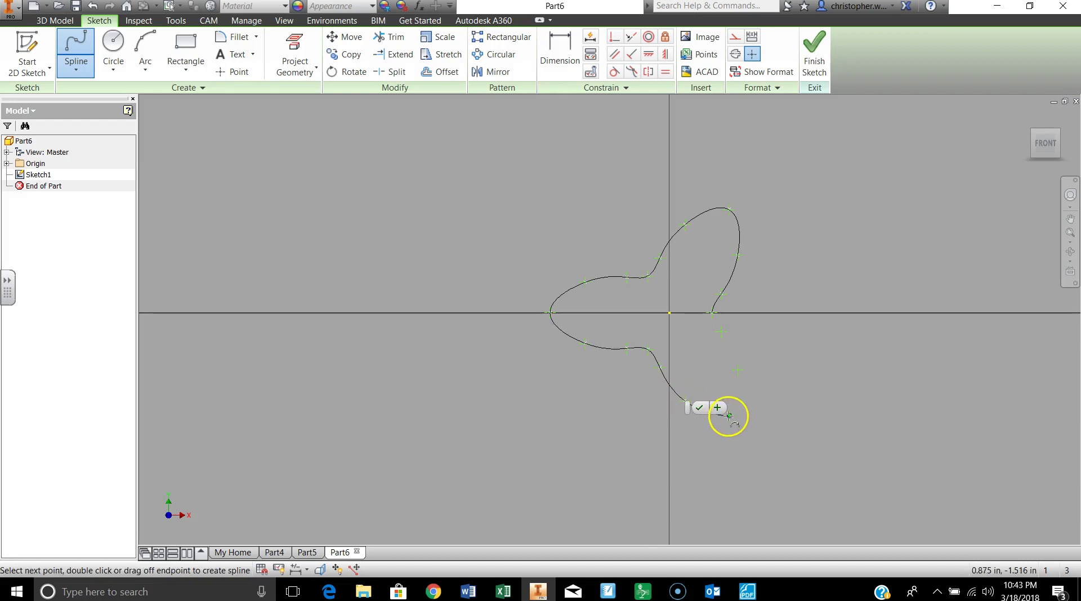
click(729, 415)
click(738, 370)
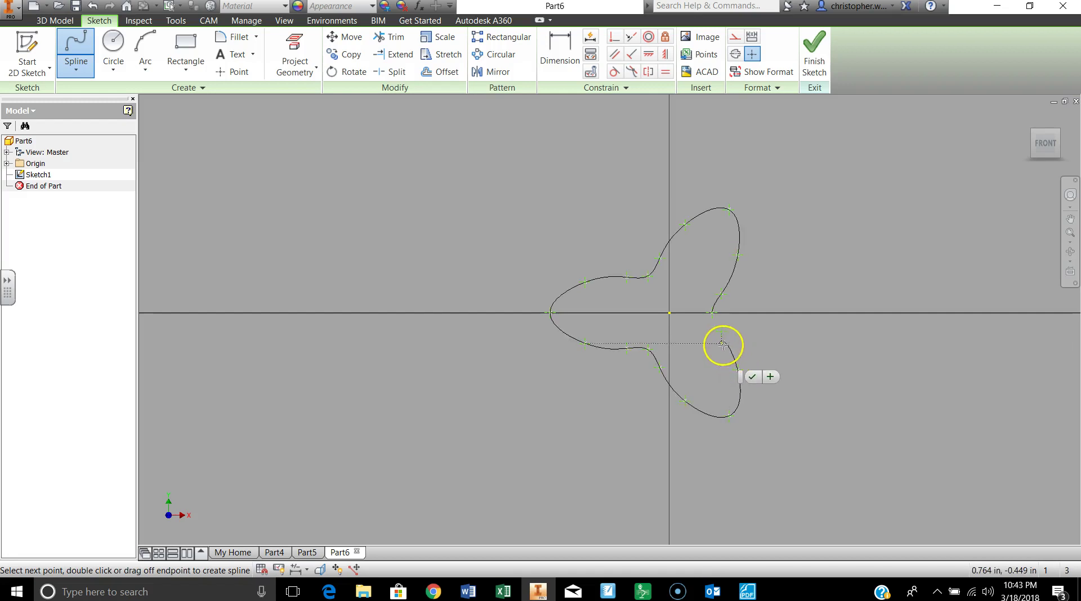
click(721, 333)
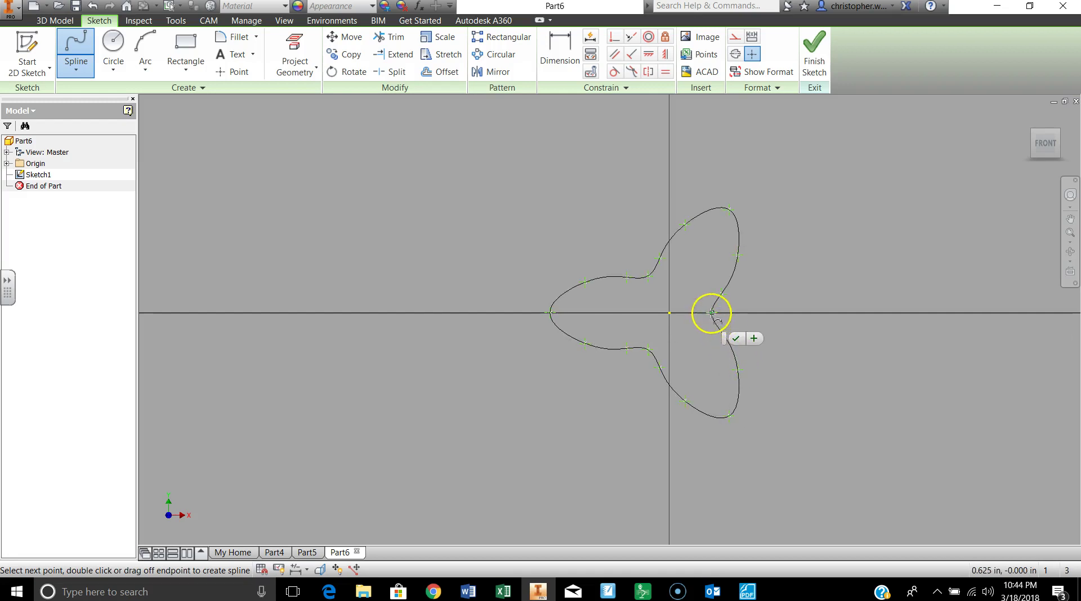
click(712, 312)
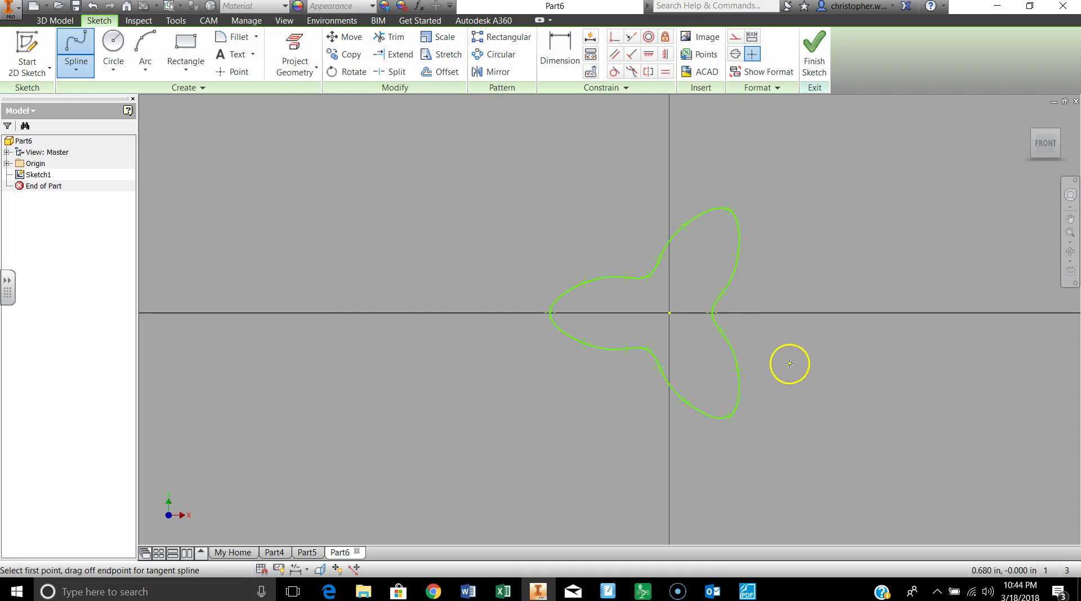
Draw a circle of .25 in diameter centred on the origin and finish the sketch
click(113, 48)
click(669, 312)
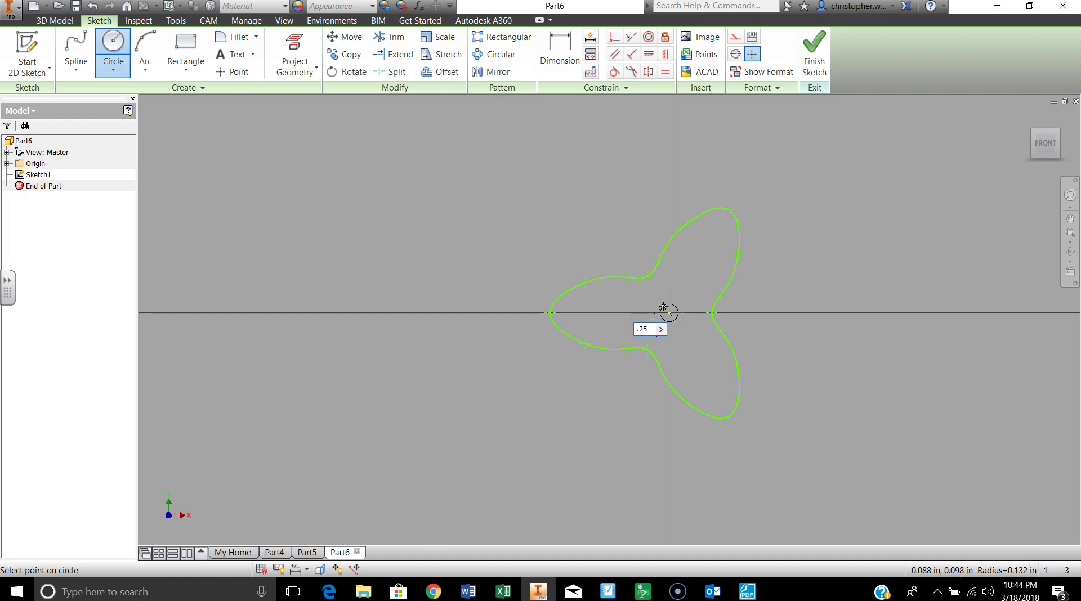
key(Return)
click(814, 51)
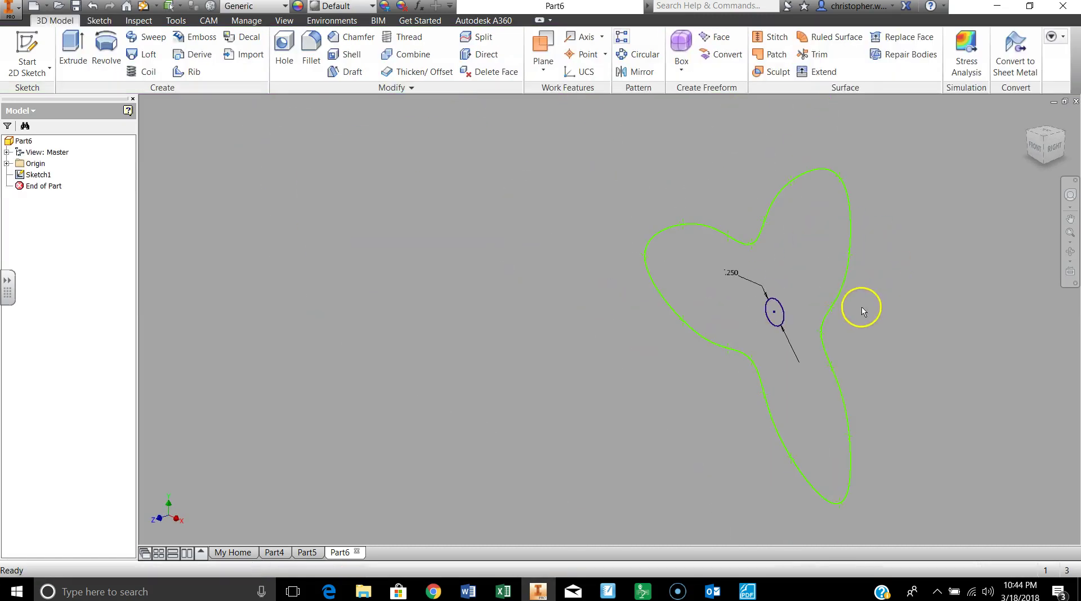
Extrude the three-leafed profile into a thin solid cam, leaving the centre circle open as a through hole
right_click(864, 312)
click(915, 295)
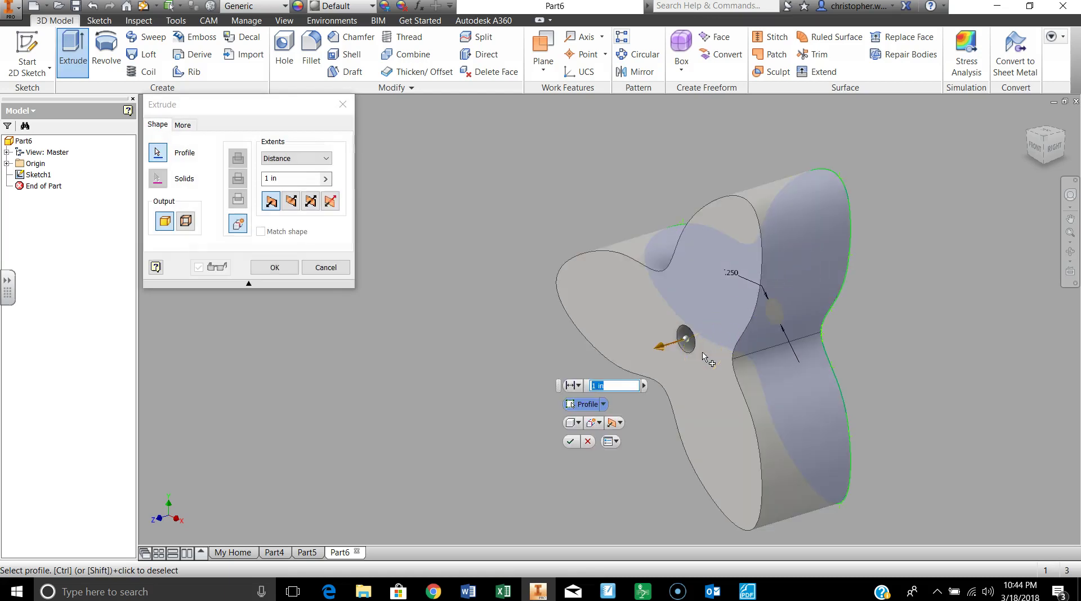
key(Return)
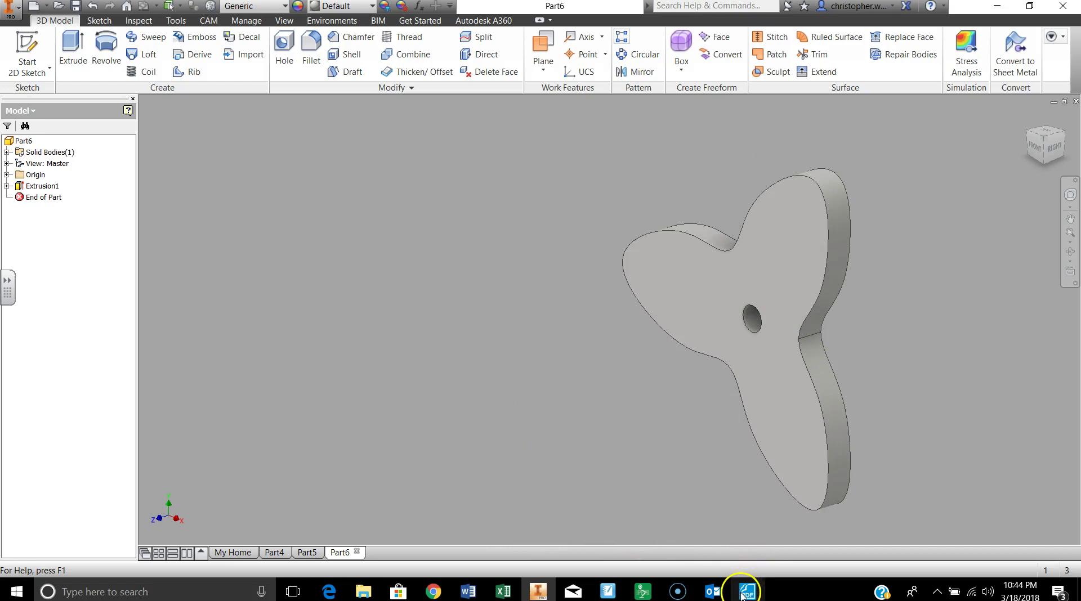
mouse_move(753, 599)
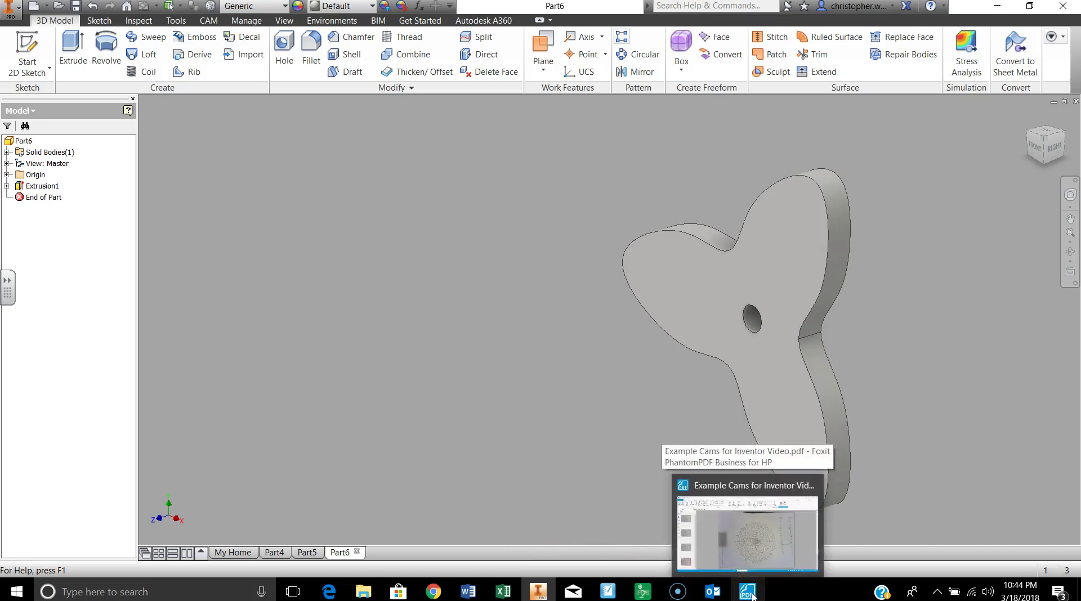
mouse_move(676, 596)
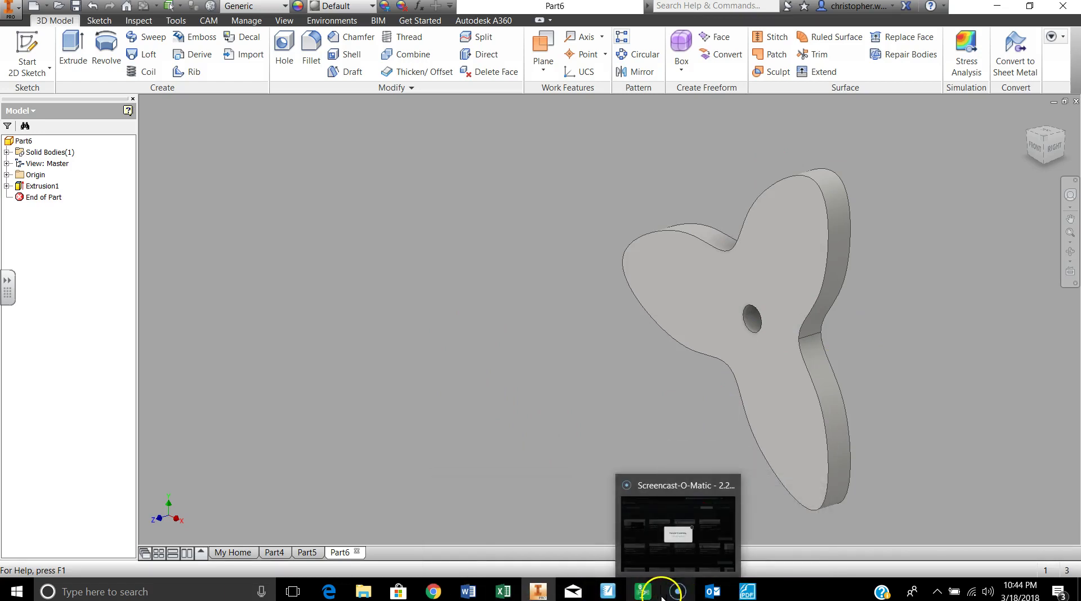
click(676, 595)
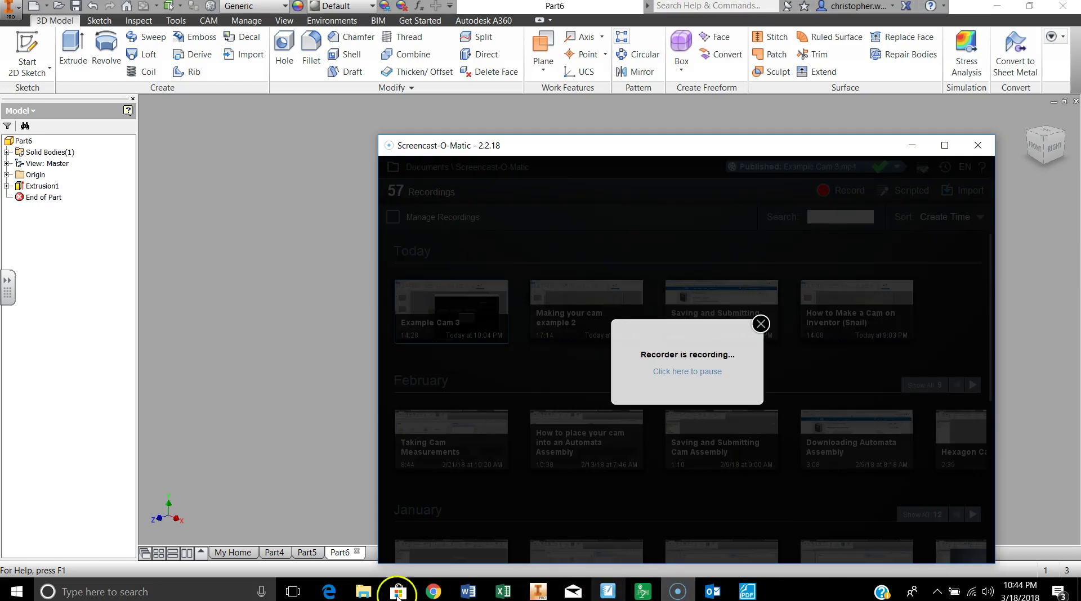